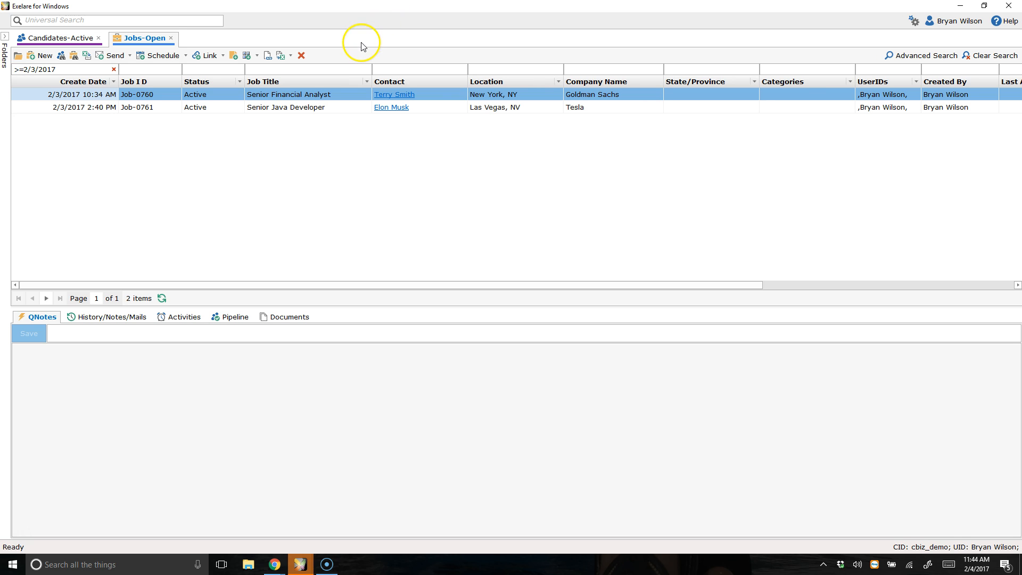
Step: Open the Senior Financial Analyst job record (Job-0760) and view its skills details
{"action": "left_click", "coordinate": [302, 94]}
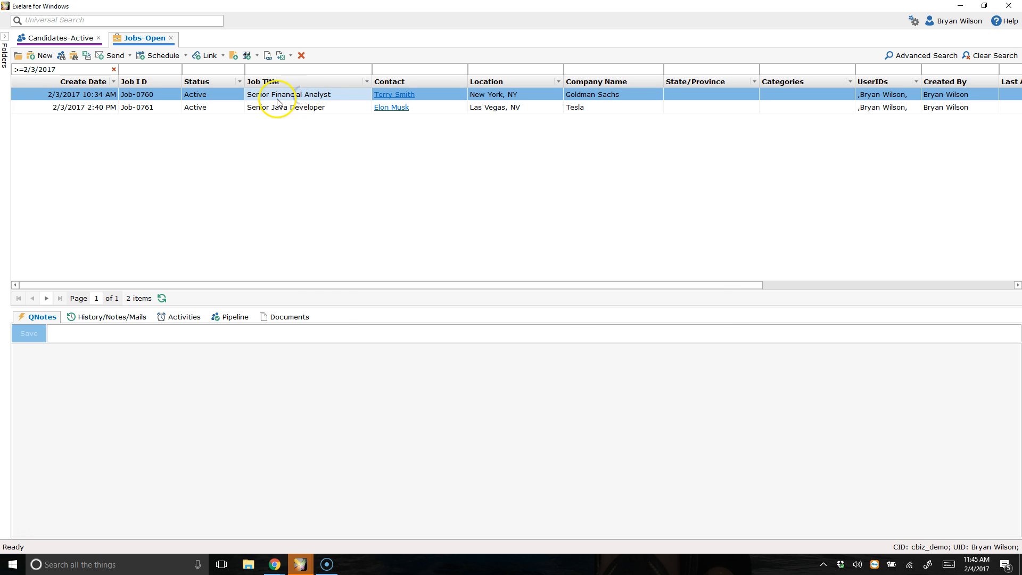
{"action": "double_click", "coordinate": [278, 100]}
{"action": "left_click", "coordinate": [352, 144]}
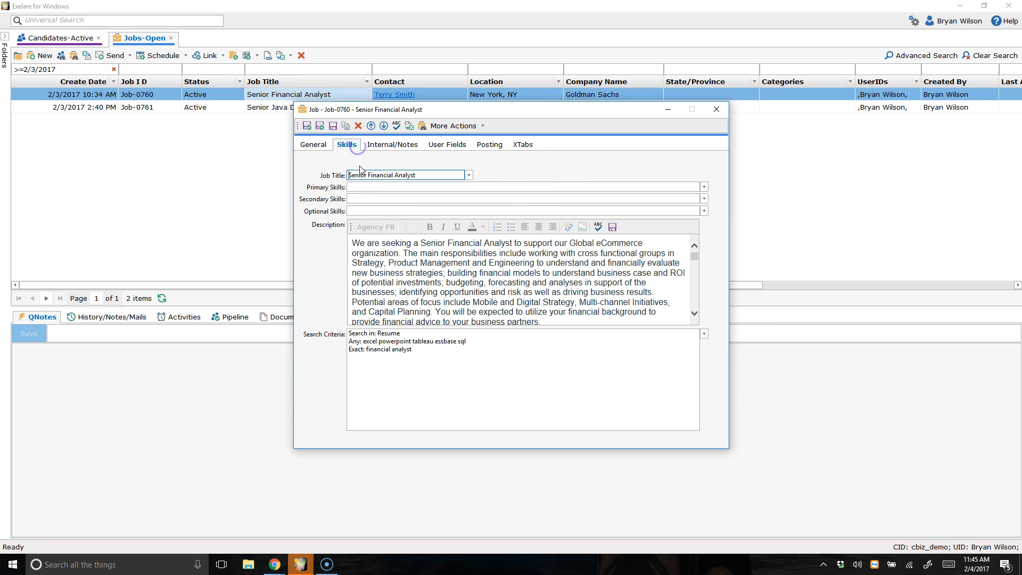
Step: Review the job's search criteria, keyword fields and search options, then close the criteria dialog
{"action": "left_click", "coordinate": [487, 354]}
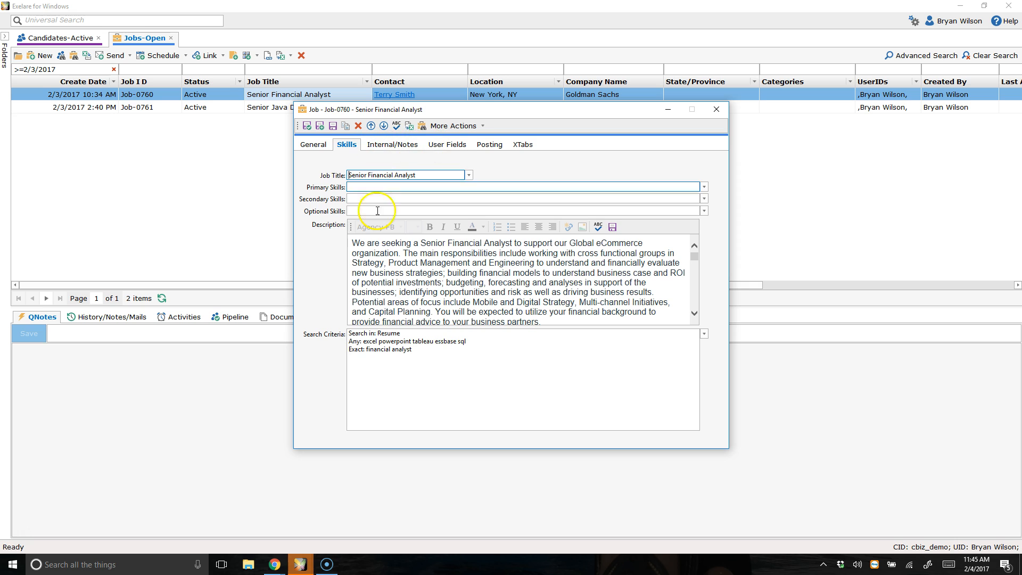
{"action": "left_click_drag", "start_coordinate": [453, 352], "coordinate": [327, 322]}
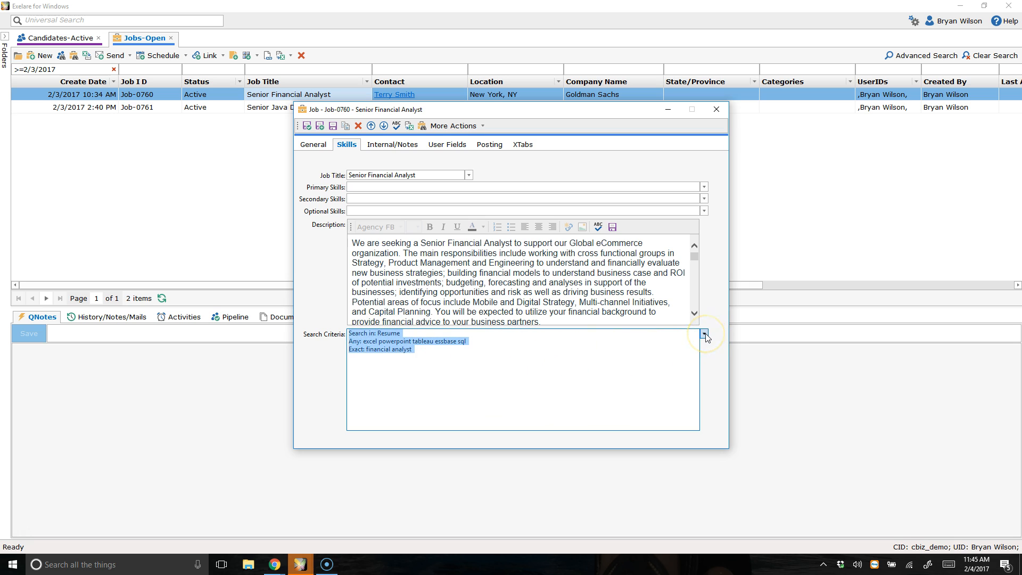
{"action": "left_click", "coordinate": [704, 334]}
{"action": "mouse_move", "coordinate": [540, 206]}
{"action": "left_mouse_down"}
{"action": "mouse_move", "coordinate": [576, 237]}
{"action": "mouse_move", "coordinate": [541, 201]}
{"action": "left_mouse_up"}
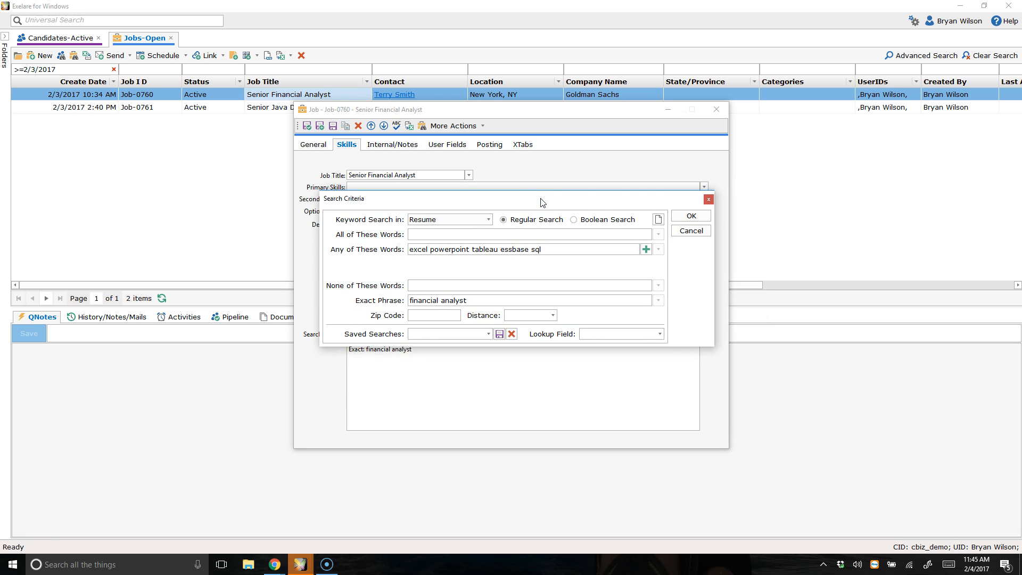
{"action": "left_click", "coordinate": [487, 220]}
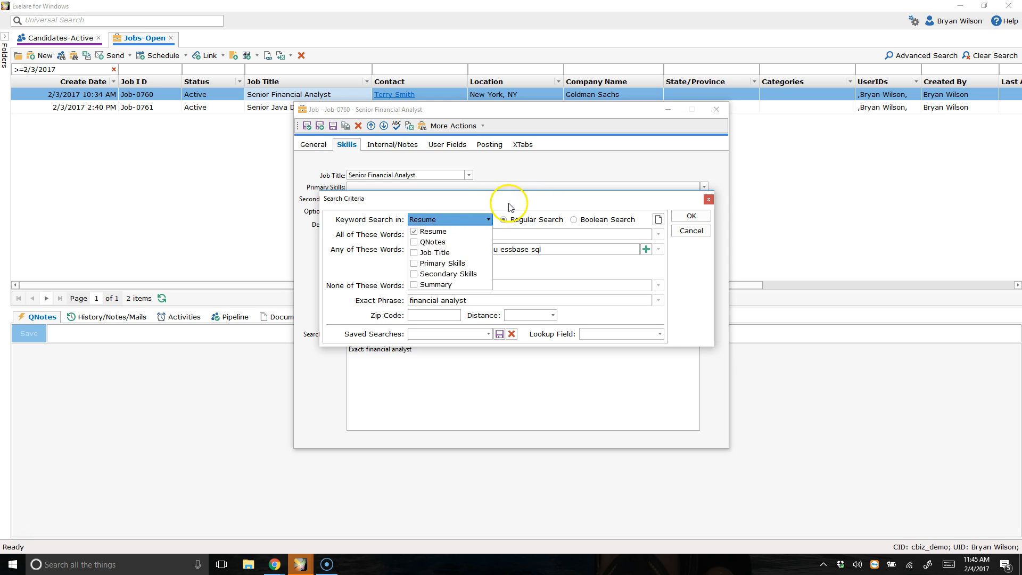
{"action": "left_click", "coordinate": [508, 228]}
{"action": "left_click", "coordinate": [573, 219]}
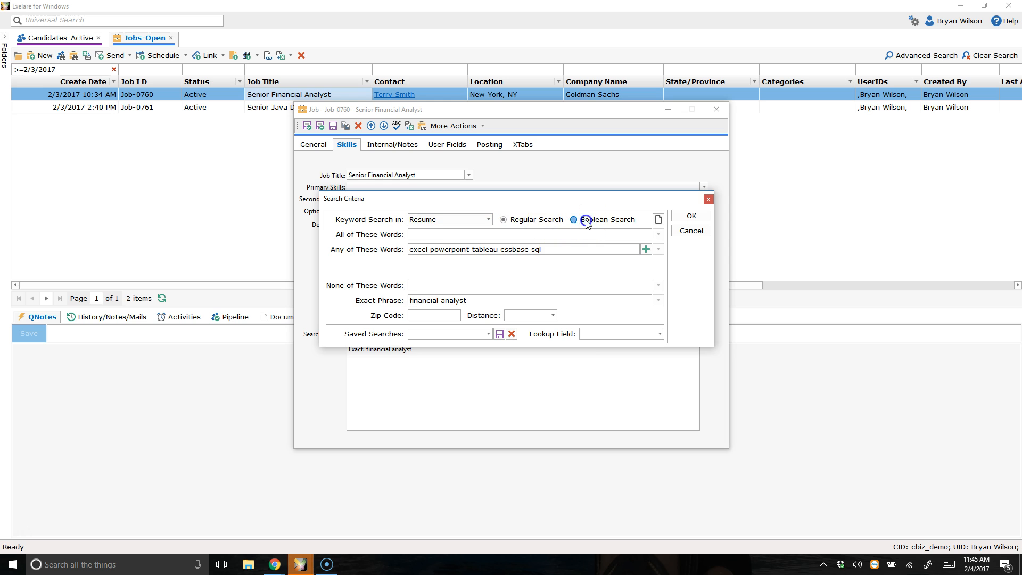
{"action": "left_click", "coordinate": [515, 222]}
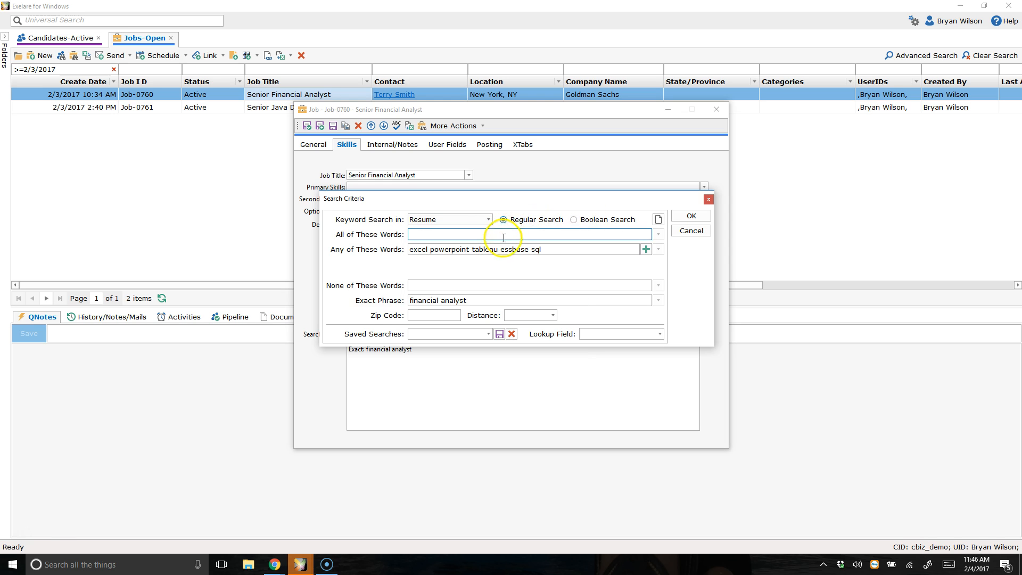
{"action": "left_click", "coordinate": [573, 251]}
{"action": "left_click", "coordinate": [497, 301]}
{"action": "left_click", "coordinate": [447, 319]}
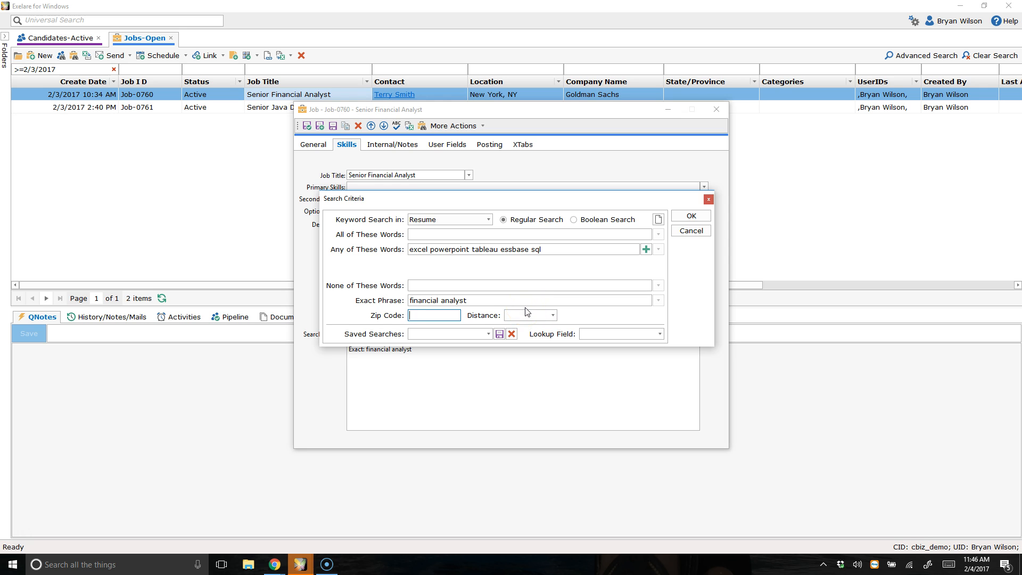
{"action": "left_click", "coordinate": [691, 216]}
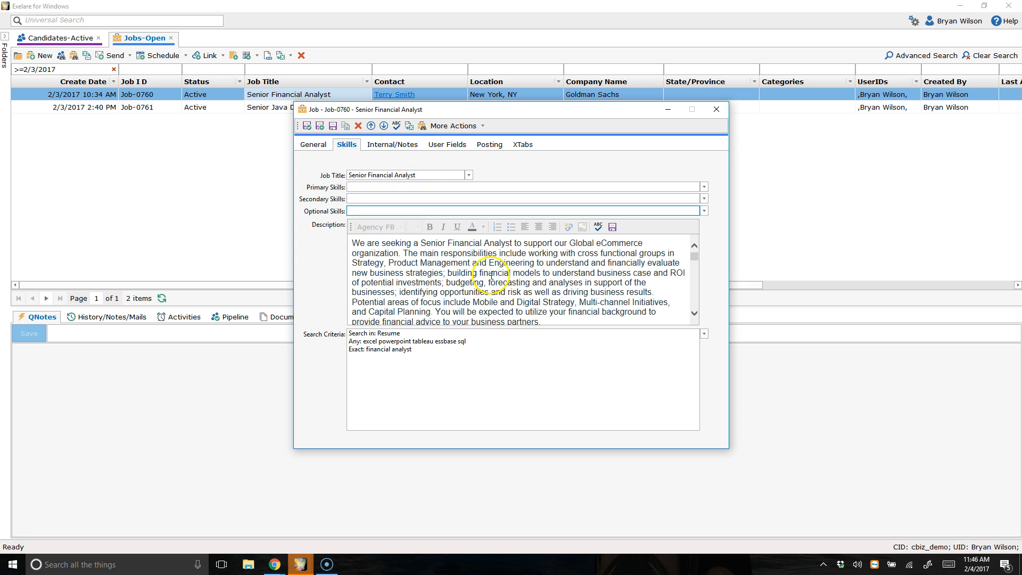
Step: Return to the job's general details and close the job record
{"action": "left_click", "coordinate": [314, 144]}
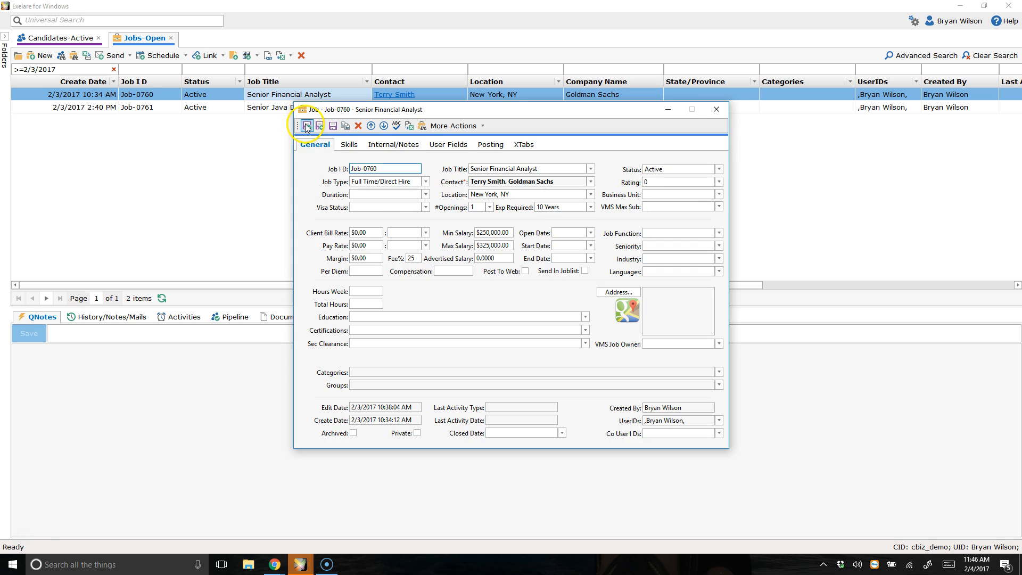
{"action": "left_click", "coordinate": [422, 126]}
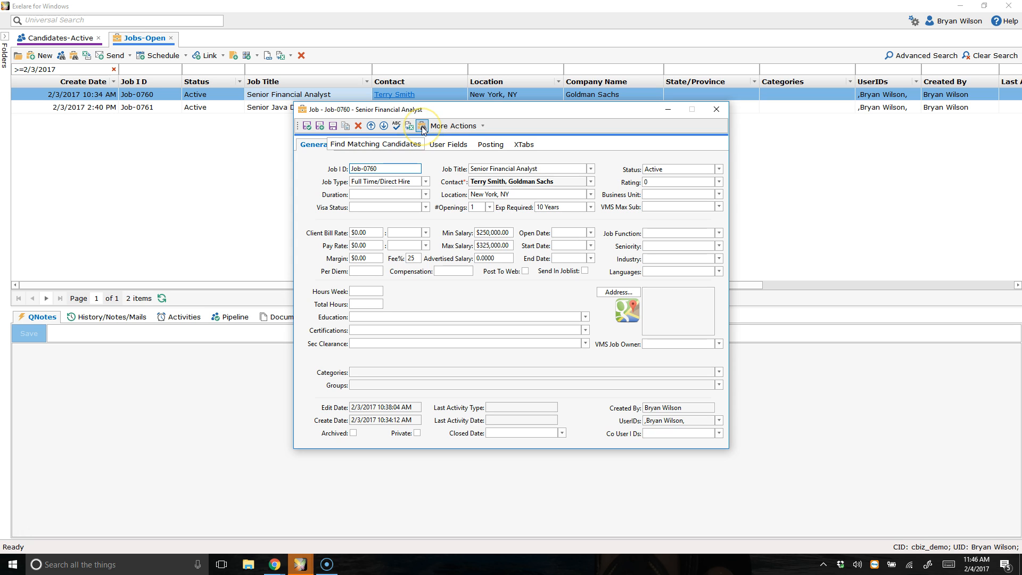
{"action": "left_click", "coordinate": [308, 128]}
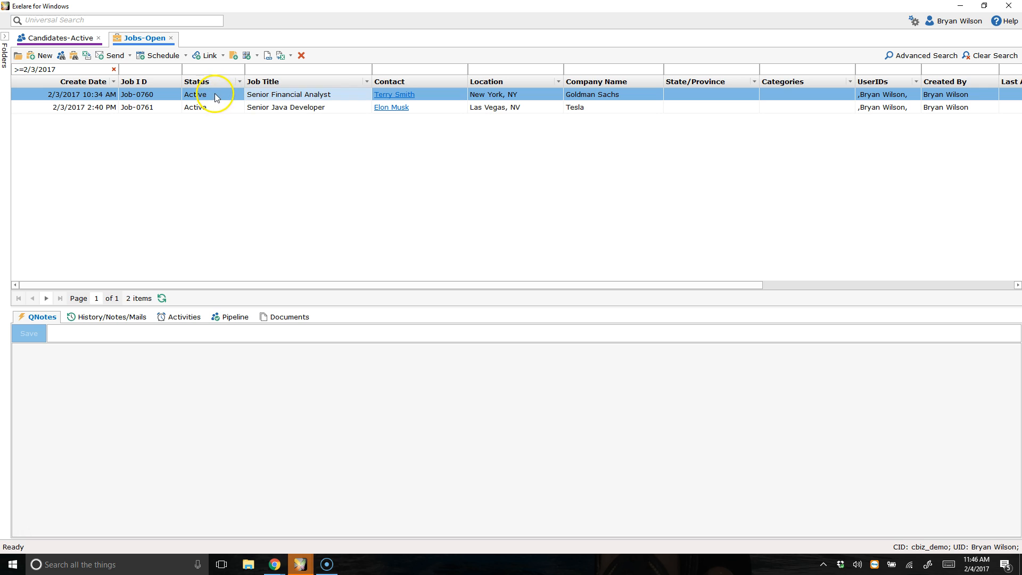
Step: Find matching candidates for the Senior Financial Analyst job
{"action": "left_click", "coordinate": [225, 96]}
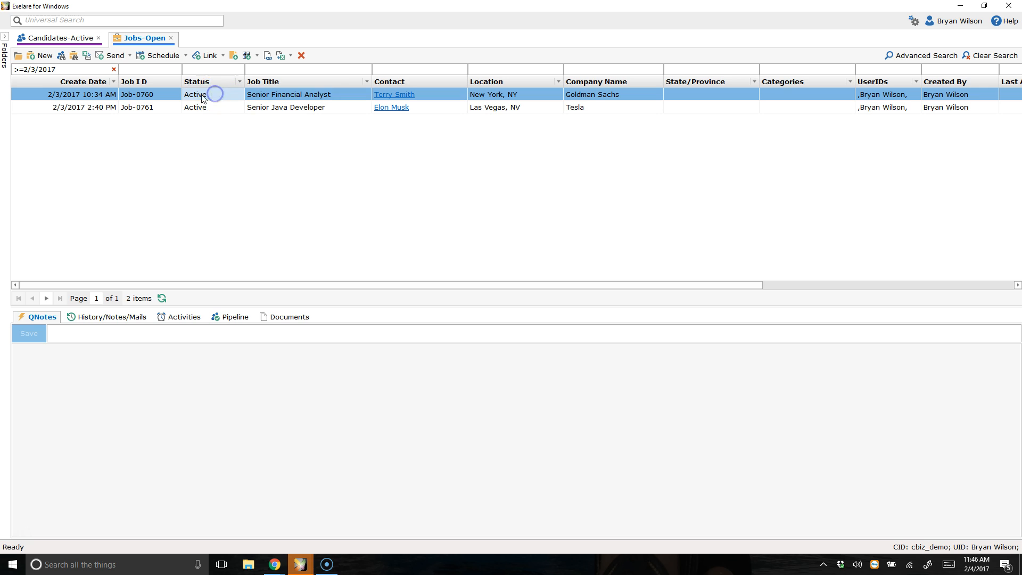
{"action": "left_click", "coordinate": [74, 57]}
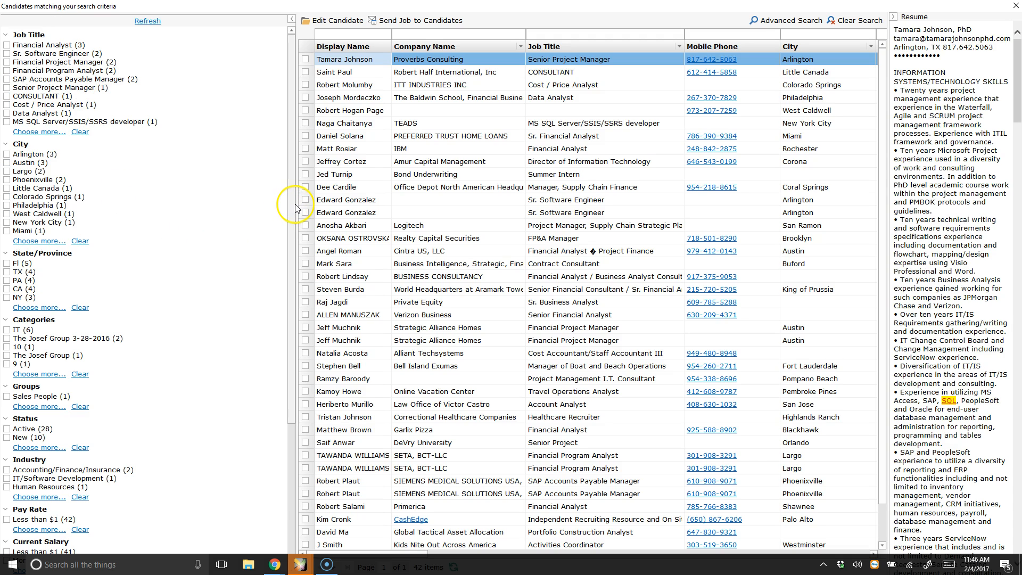
Step: Widen the candidate list and resume preview panes, then read through the top candidate's highlighted resume
{"action": "left_click_drag", "start_coordinate": [296, 204], "coordinate": [195, 200]}
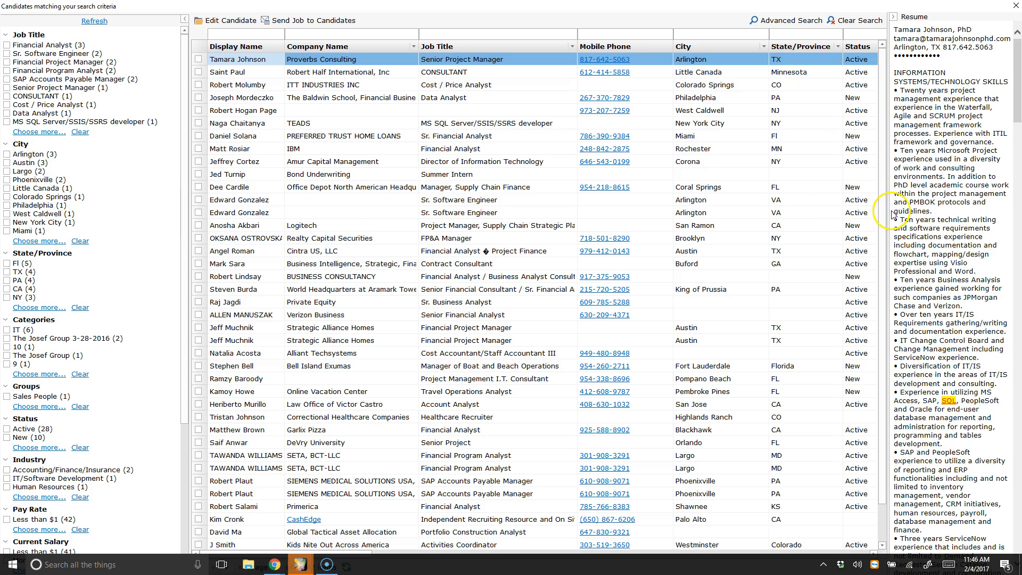
{"action": "left_click_drag", "start_coordinate": [888, 209], "coordinate": [658, 208]}
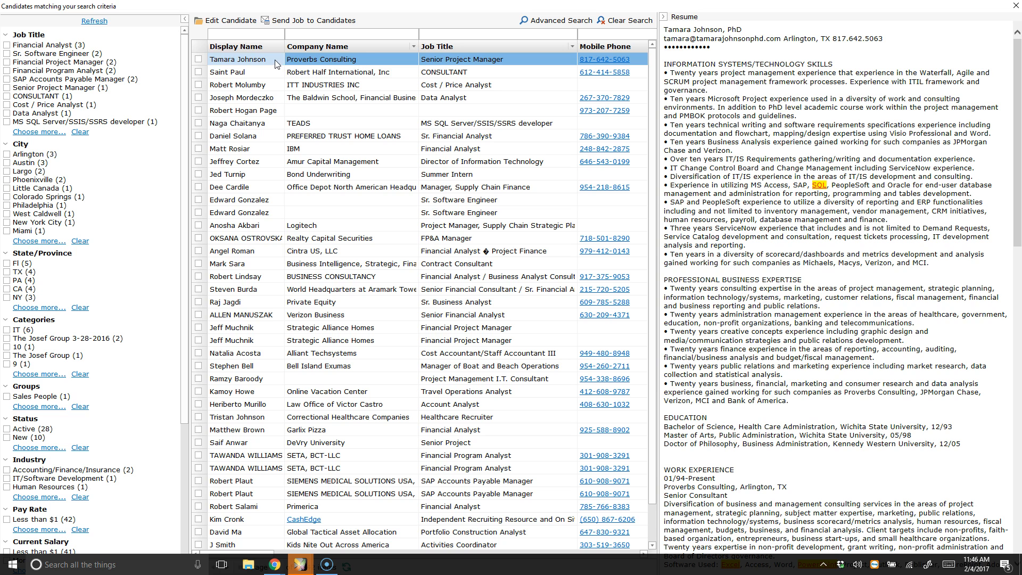
{"action": "left_click", "coordinate": [348, 60]}
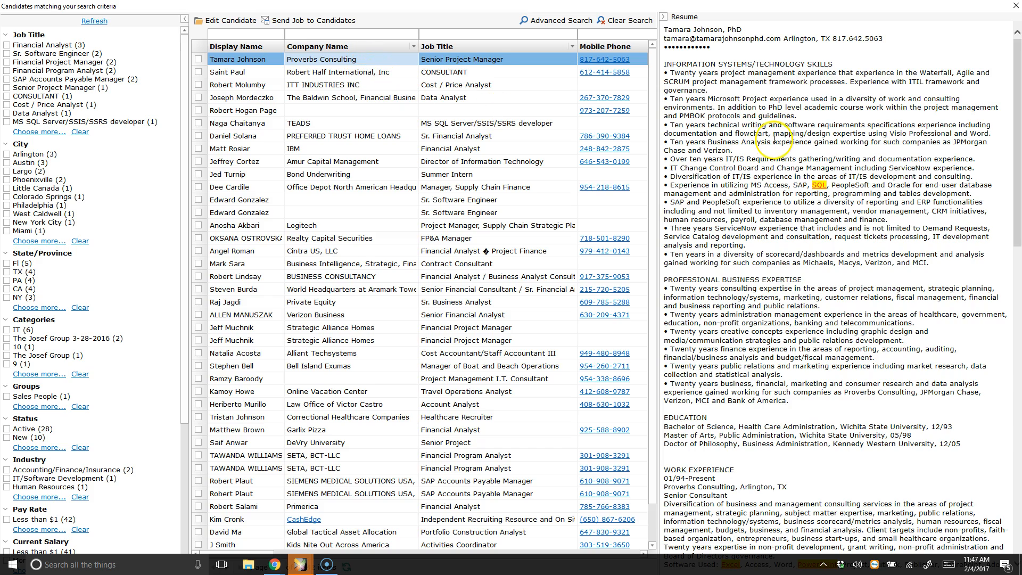
{"action": "scroll", "coordinate": [774, 139], "scroll_direction": "down", "scroll_amount": 20}
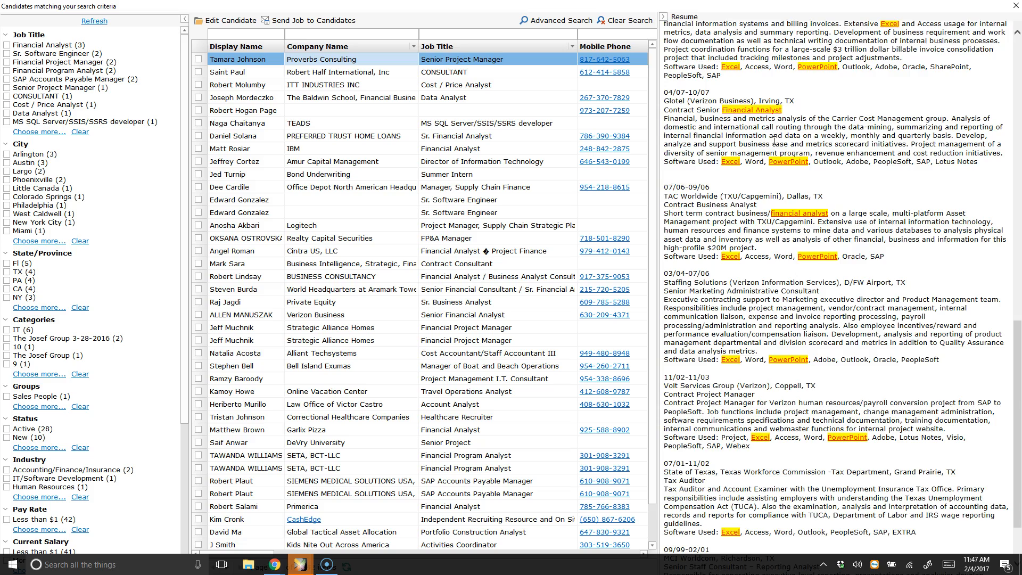
{"action": "scroll", "coordinate": [774, 142], "scroll_direction": "up", "scroll_amount": 20}
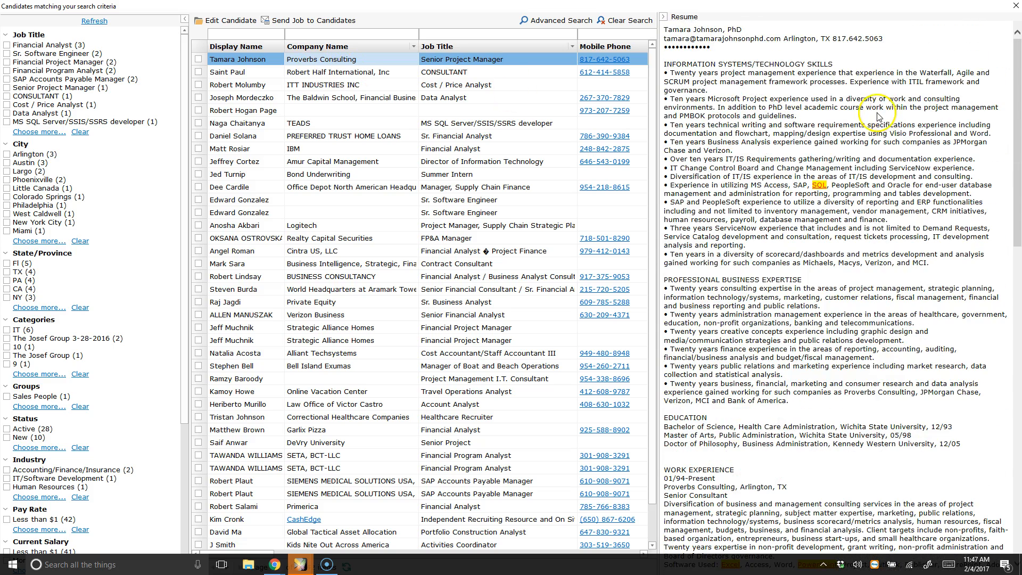
{"action": "scroll", "coordinate": [841, 160], "scroll_direction": "down", "scroll_amount": 10}
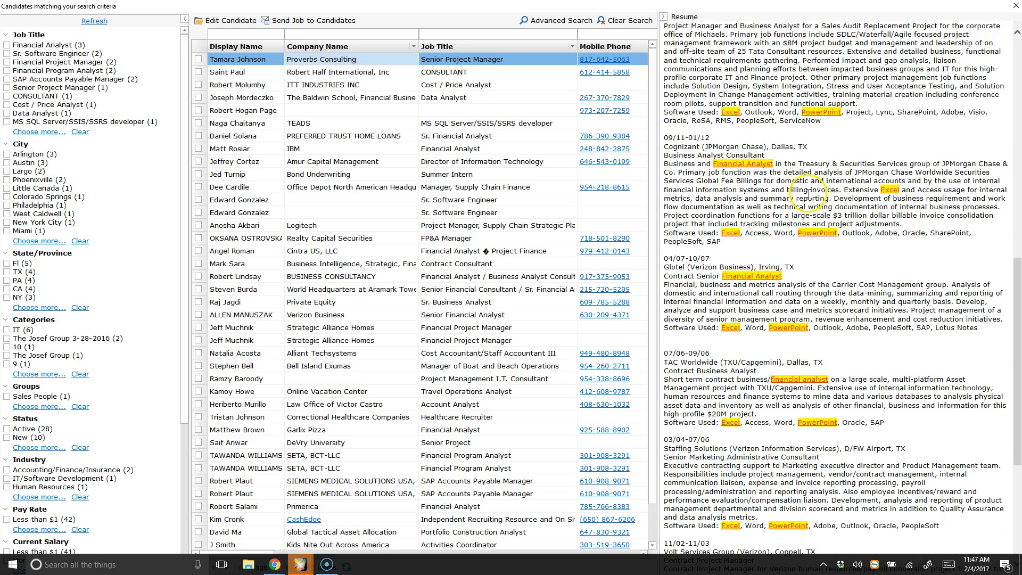
Step: Preview the resumes of the next few candidates in the results list
{"action": "left_click", "coordinate": [304, 74]}
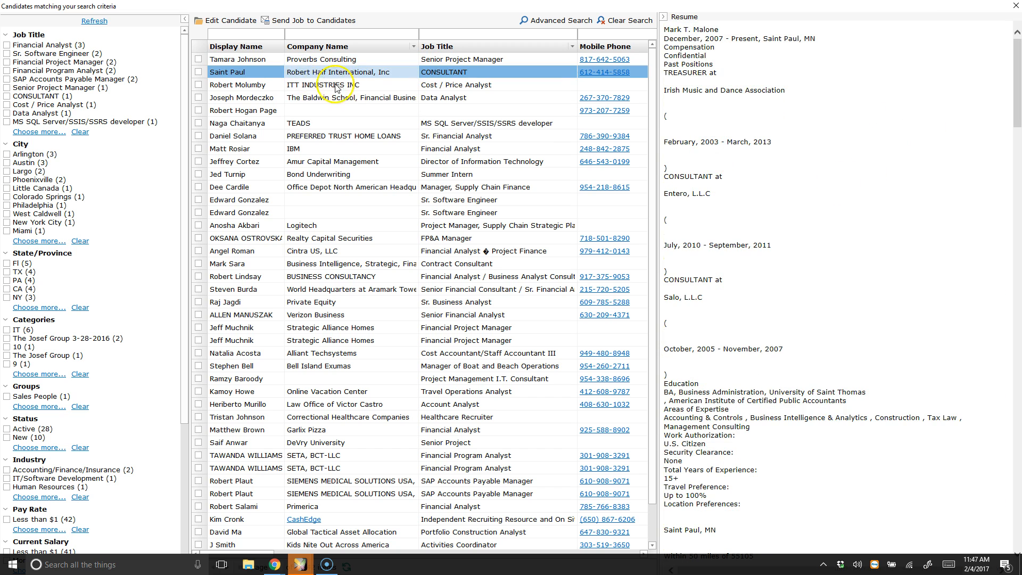
{"action": "left_click", "coordinate": [335, 86]}
{"action": "left_click", "coordinate": [325, 98]}
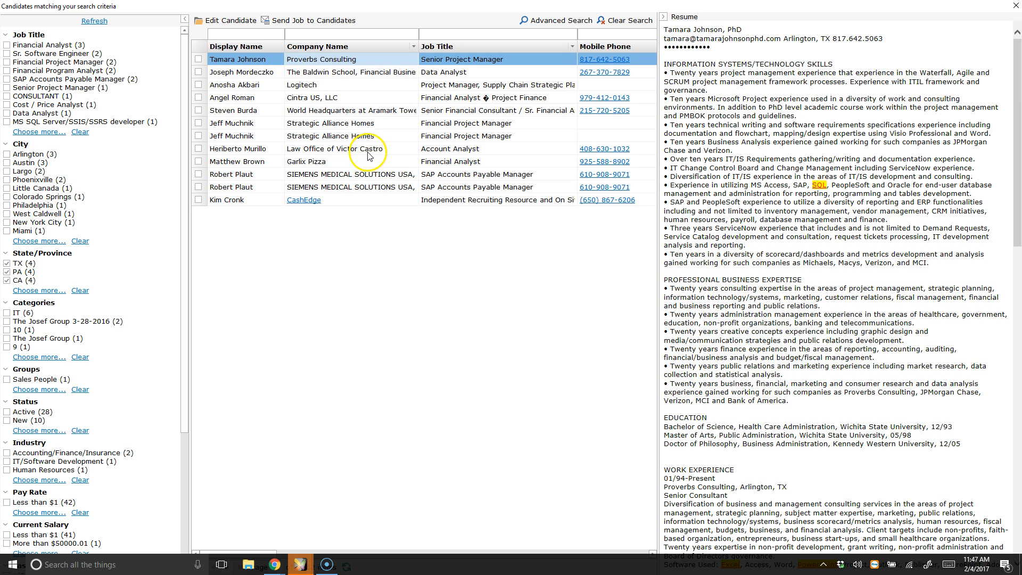
{"action": "right_click", "coordinate": [368, 57]}
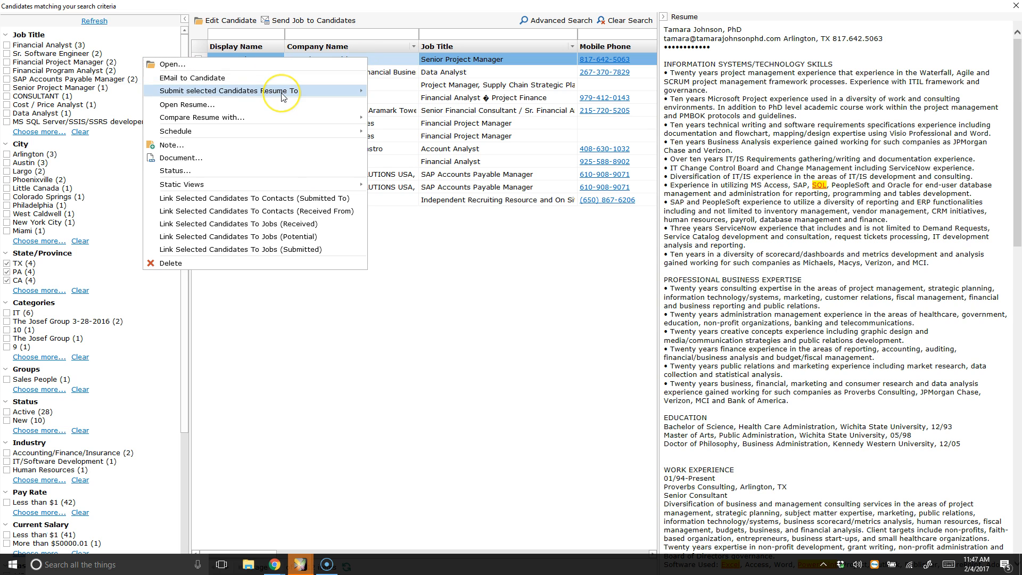
{"action": "mouse_move", "coordinate": [282, 97]}
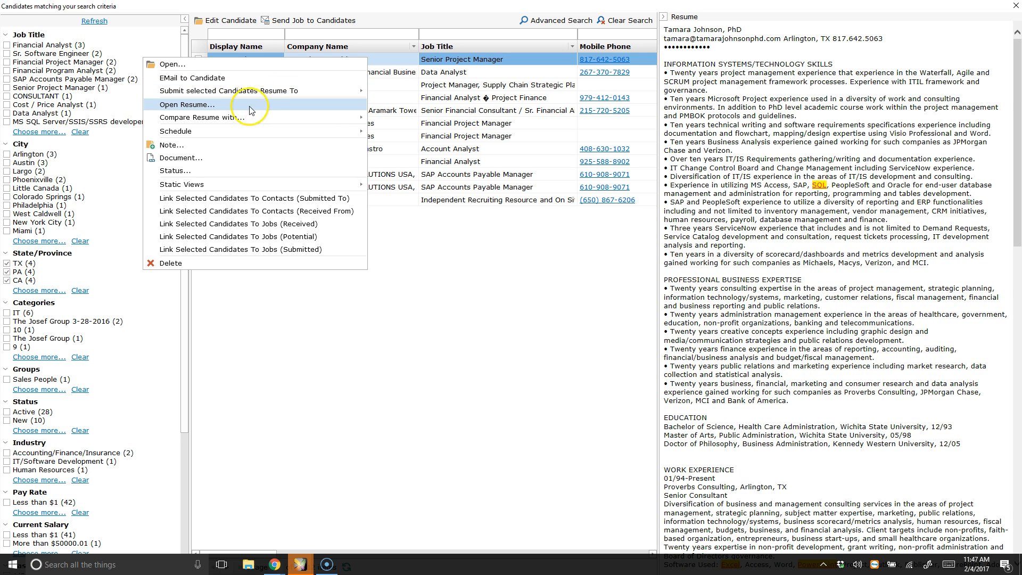
{"action": "left_click", "coordinate": [257, 125]}
{"action": "mouse_move", "coordinate": [250, 137]}
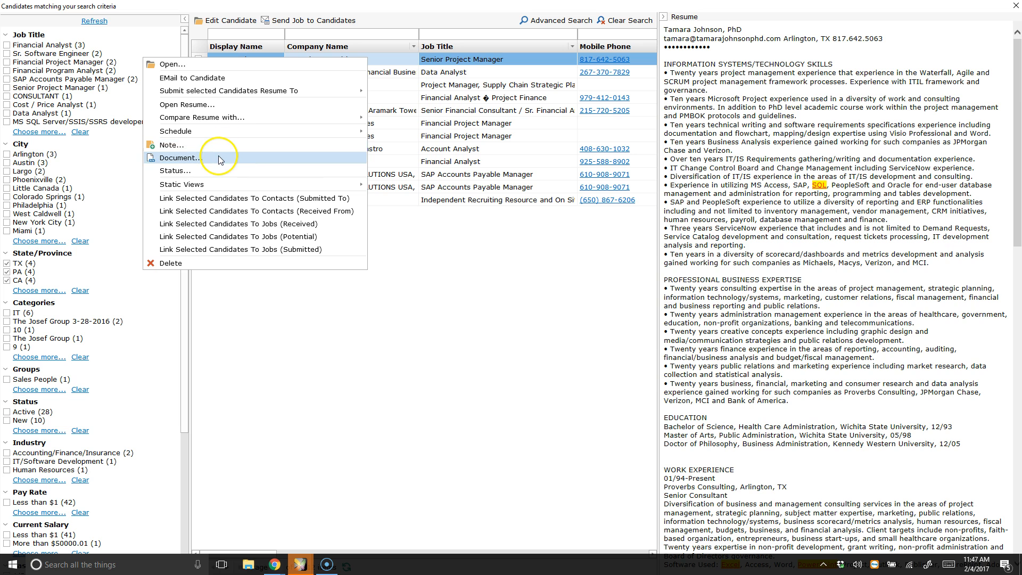
{"action": "mouse_move", "coordinate": [213, 190]}
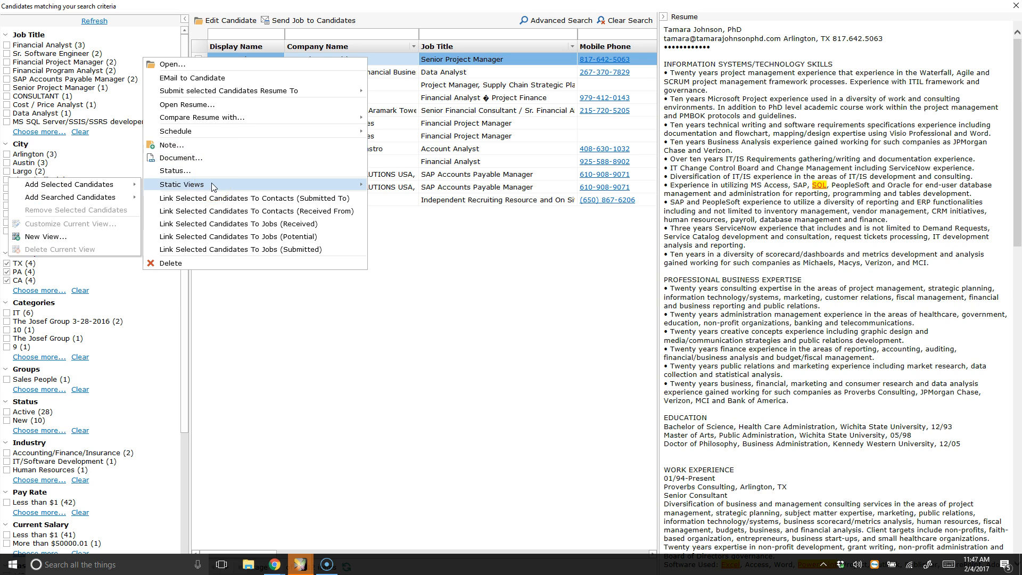
{"action": "left_click", "coordinate": [274, 235]}
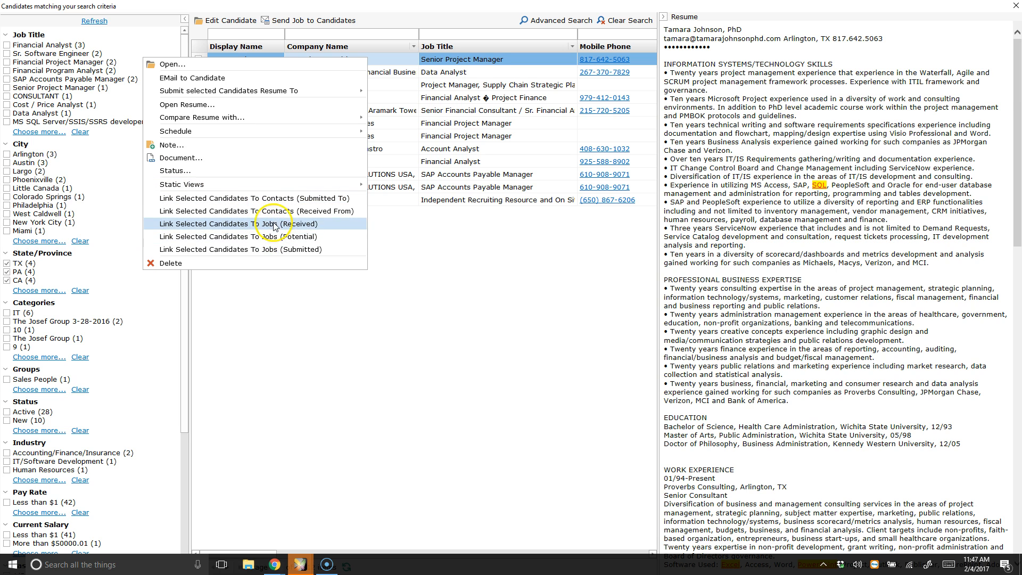
{"action": "left_click", "coordinate": [474, 60]}
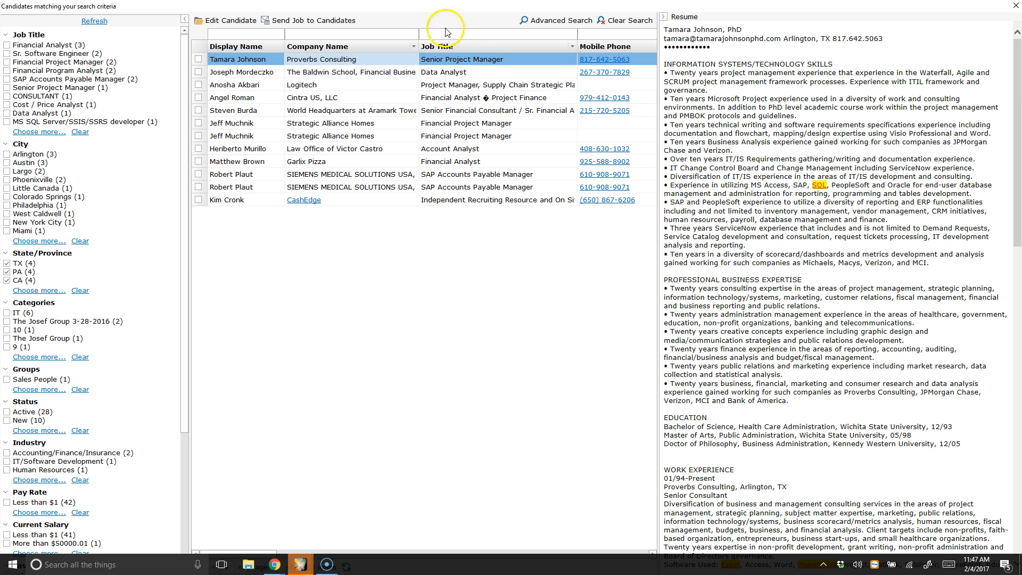
{"action": "right_click", "coordinate": [383, 60]}
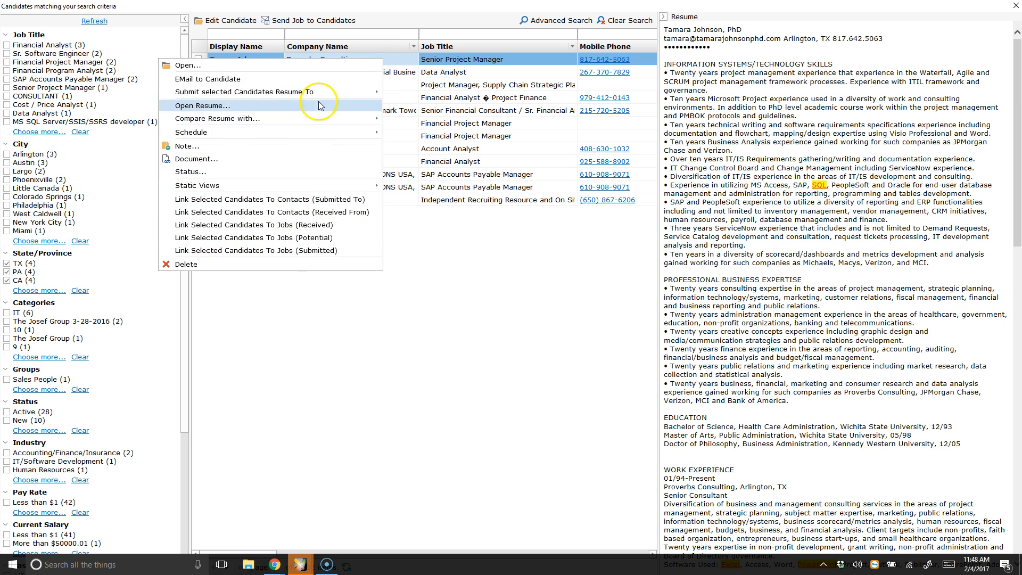
{"action": "left_click", "coordinate": [446, 12]}
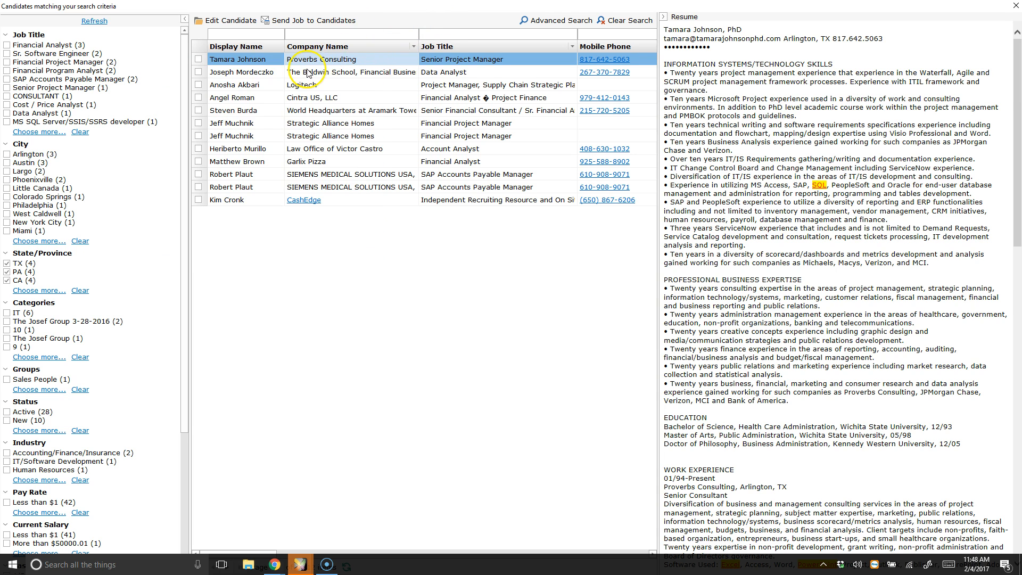
Step: Check four candidates in the results and start sending the job to them by email
{"action": "left_click", "coordinate": [243, 33]}
{"action": "left_click", "coordinate": [317, 22]}
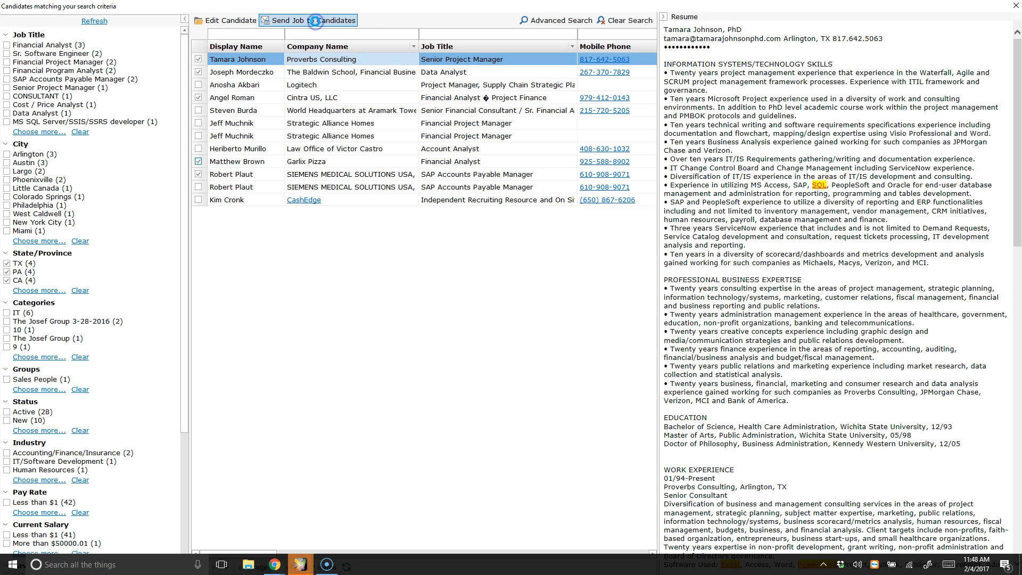
{"action": "left_click_drag", "start_coordinate": [559, 66], "coordinate": [534, 63]}
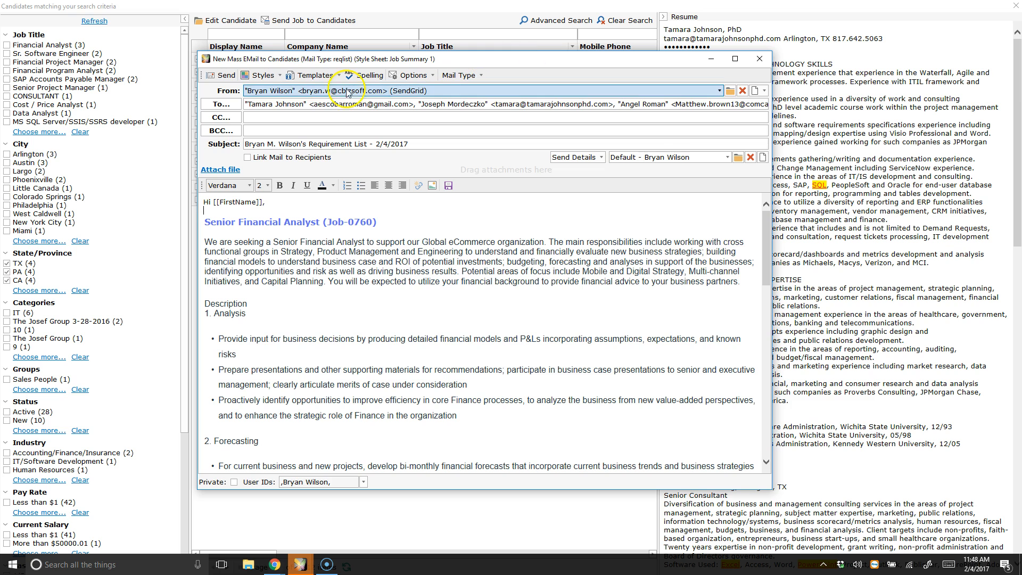
Step: Exclude Location and Job Type from the email's send details, then close the email without sending
{"action": "left_click", "coordinate": [531, 116]}
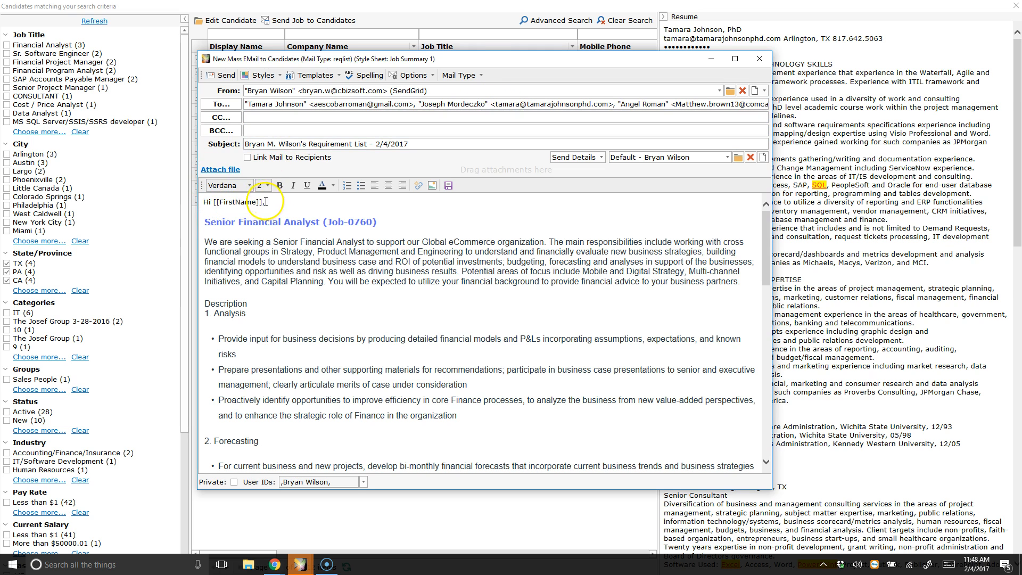
{"action": "left_click_drag", "start_coordinate": [447, 62], "coordinate": [573, 66]}
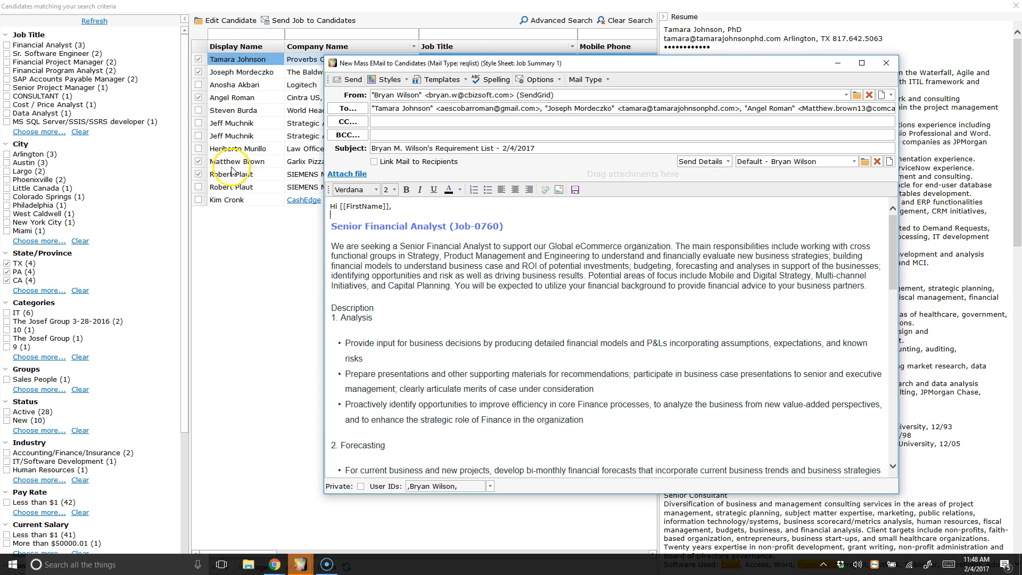
{"action": "left_click_drag", "start_coordinate": [607, 63], "coordinate": [462, 64]}
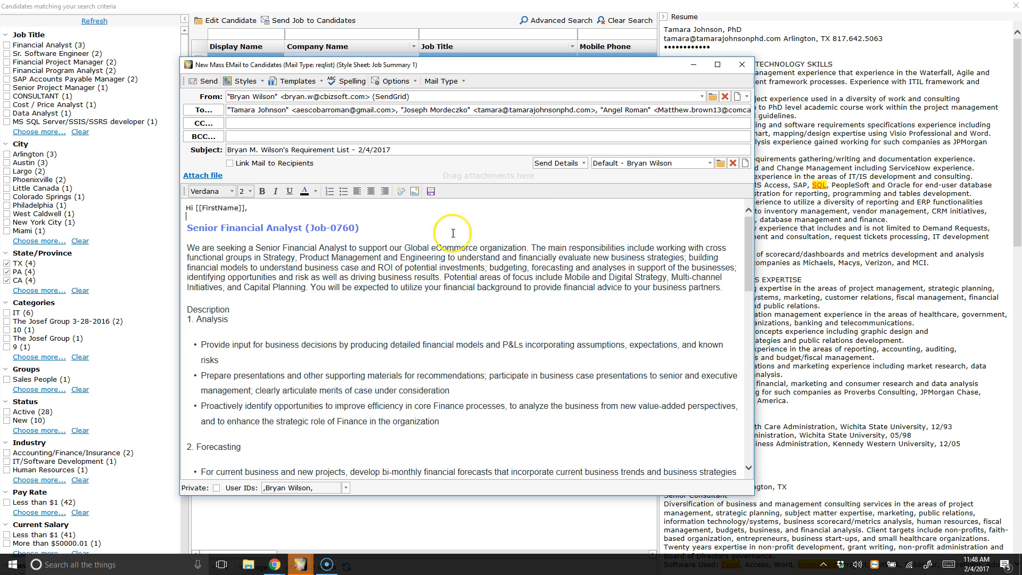
{"action": "left_click", "coordinate": [585, 163]}
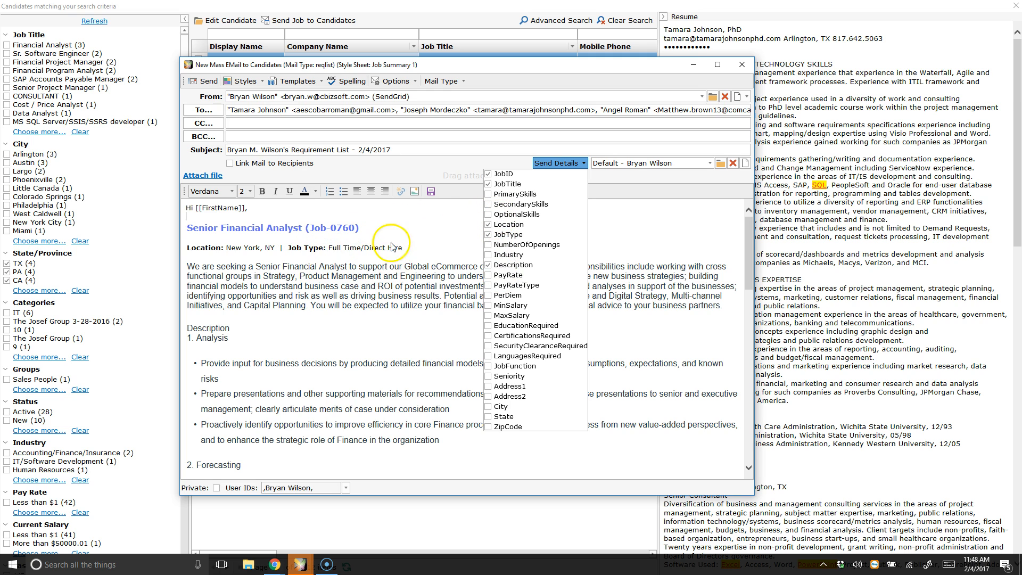
{"action": "left_click", "coordinate": [488, 225]}
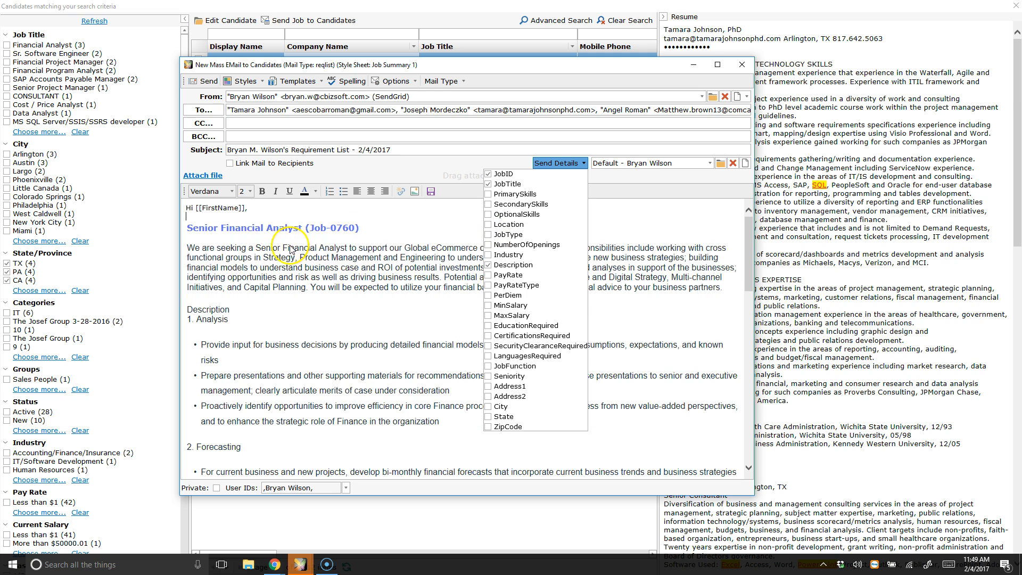
{"action": "left_click", "coordinate": [345, 251]}
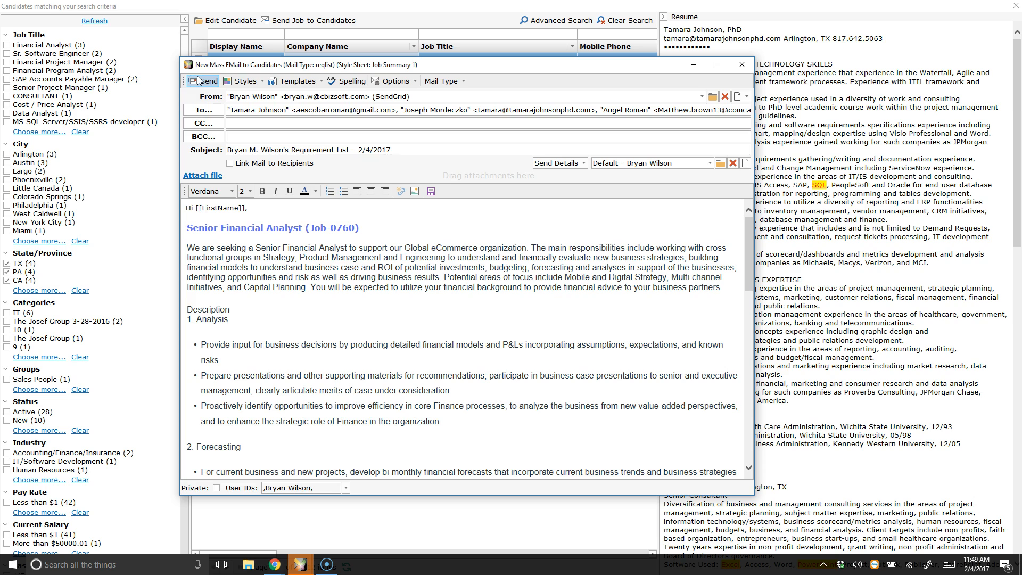
{"action": "left_click", "coordinate": [742, 65]}
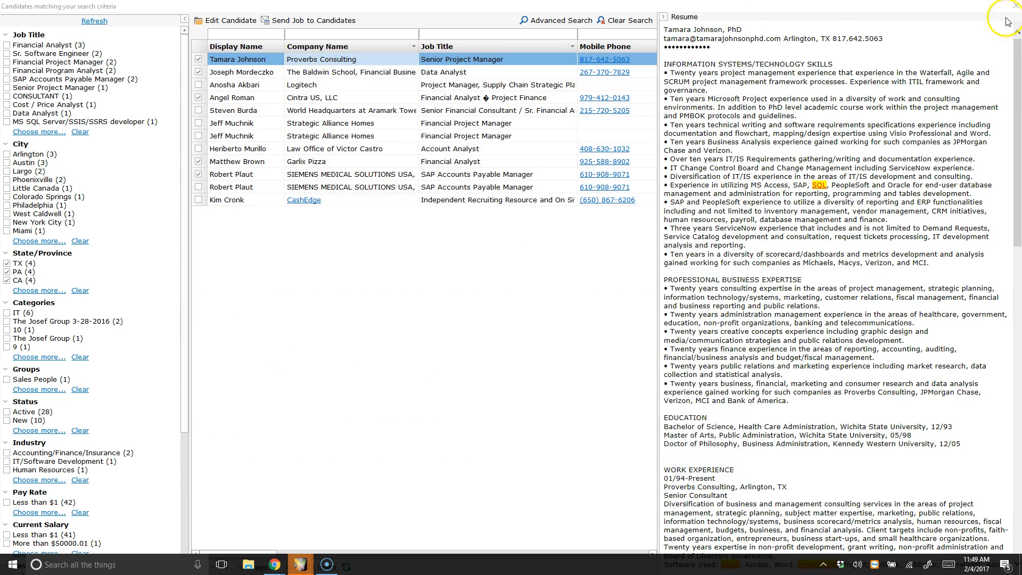
Step: Close the matching results, open the Senior Java Developer job and its search criteria on the skills section
{"action": "left_click", "coordinate": [1016, 6]}
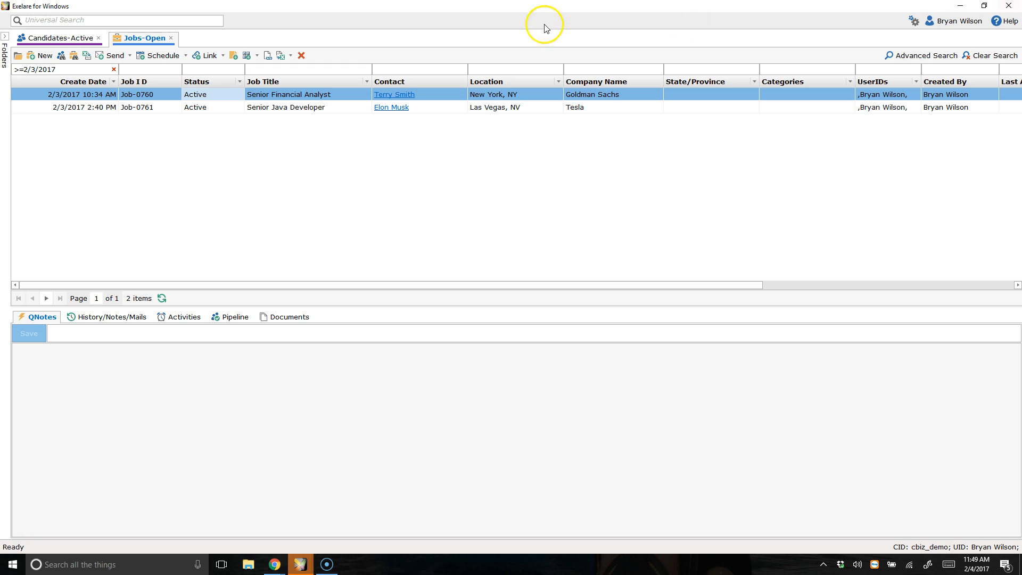
{"action": "left_click", "coordinate": [292, 108]}
{"action": "double_click", "coordinate": [291, 108]}
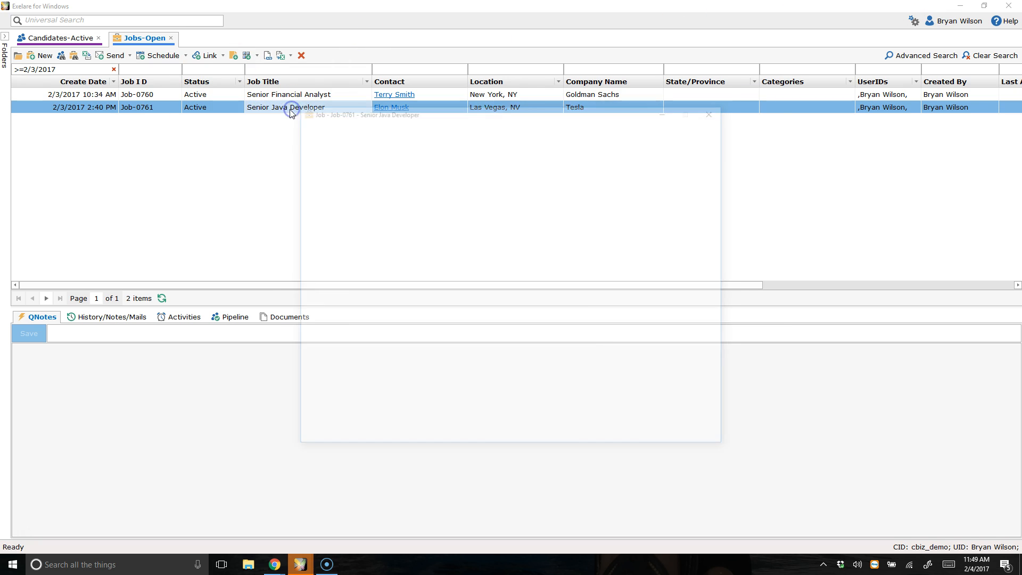
{"action": "left_click", "coordinate": [356, 148]}
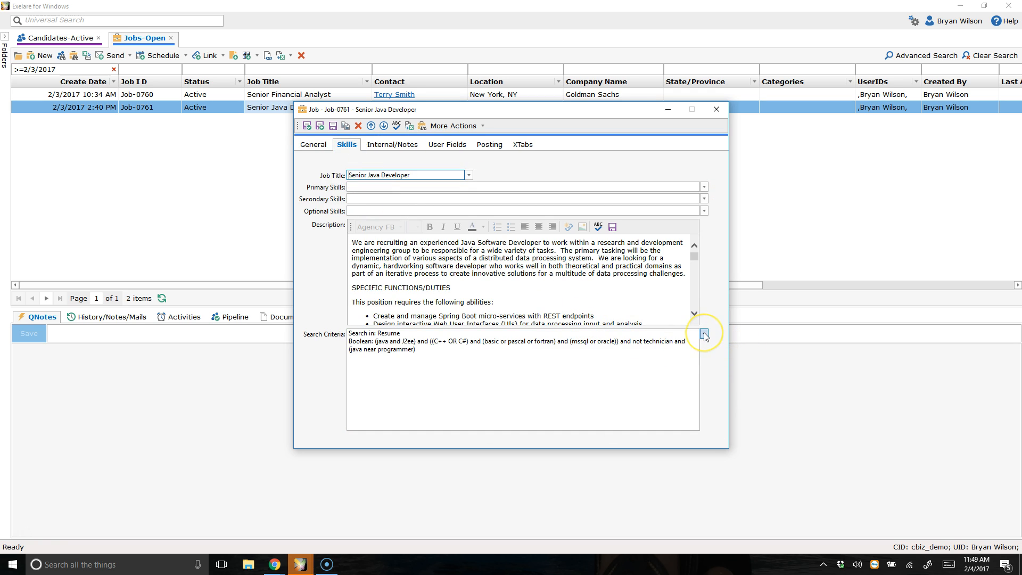
{"action": "left_click", "coordinate": [704, 334]}
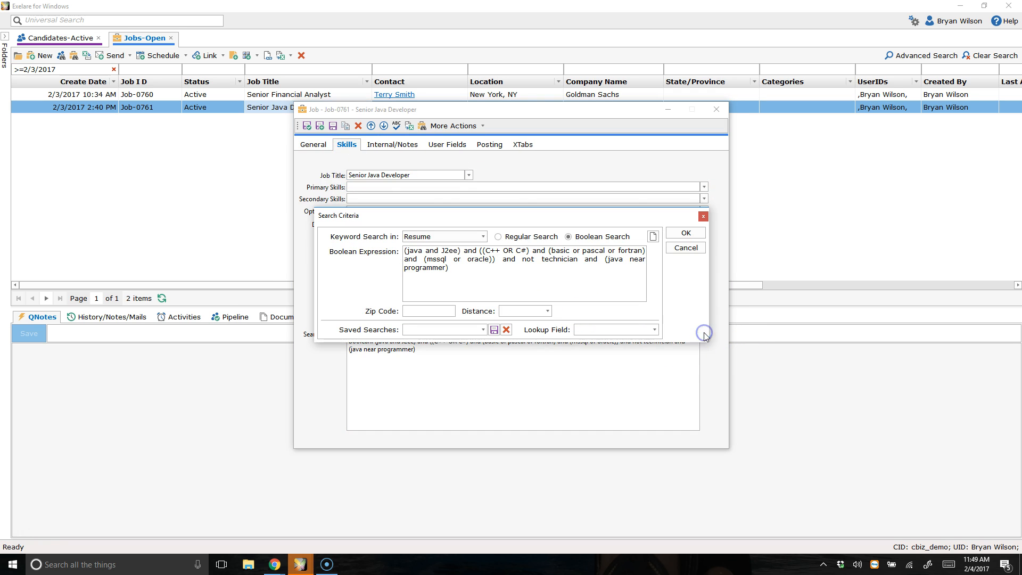
Step: Save the Boolean search expression as a saved search named Java Developer String
{"action": "left_click", "coordinate": [575, 236]}
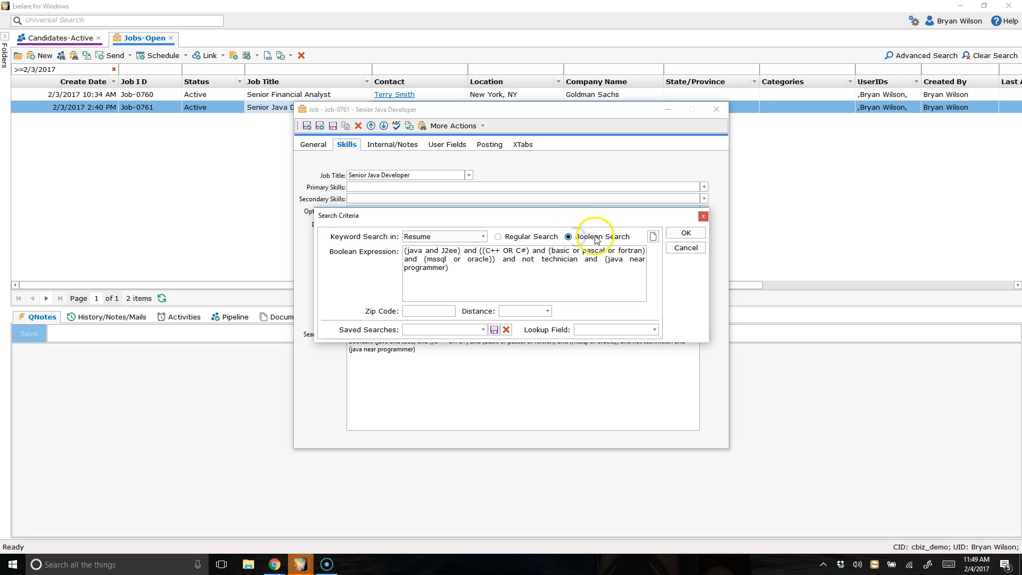
{"action": "key", "text": "ctrl+a"}
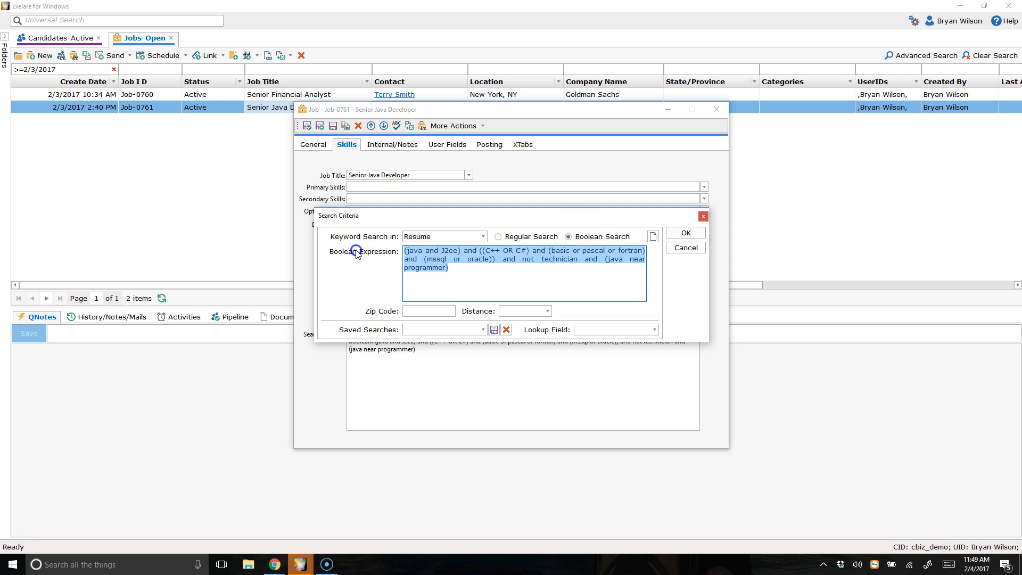
{"action": "left_click", "coordinate": [486, 268]}
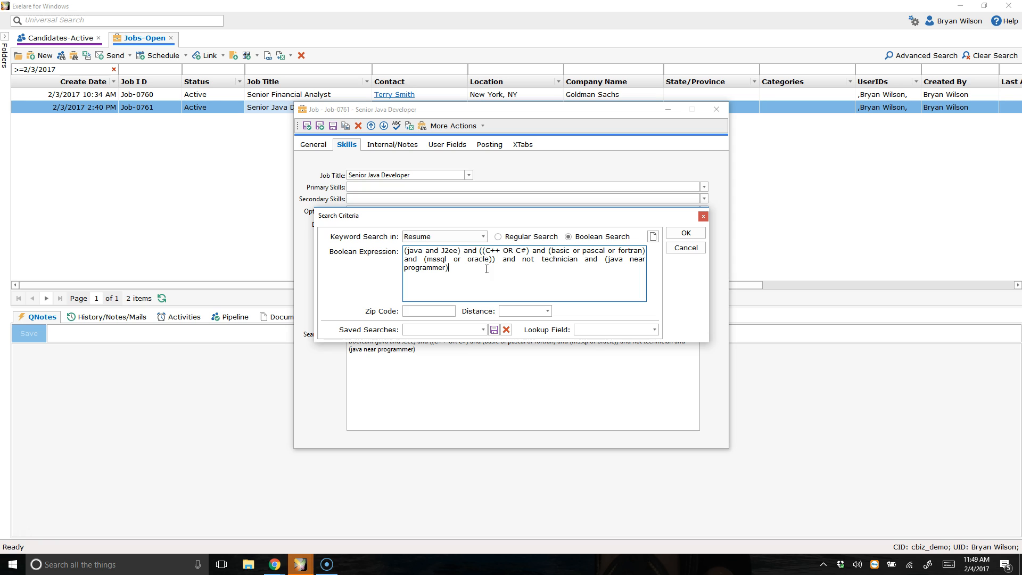
{"action": "left_click", "coordinate": [482, 330]}
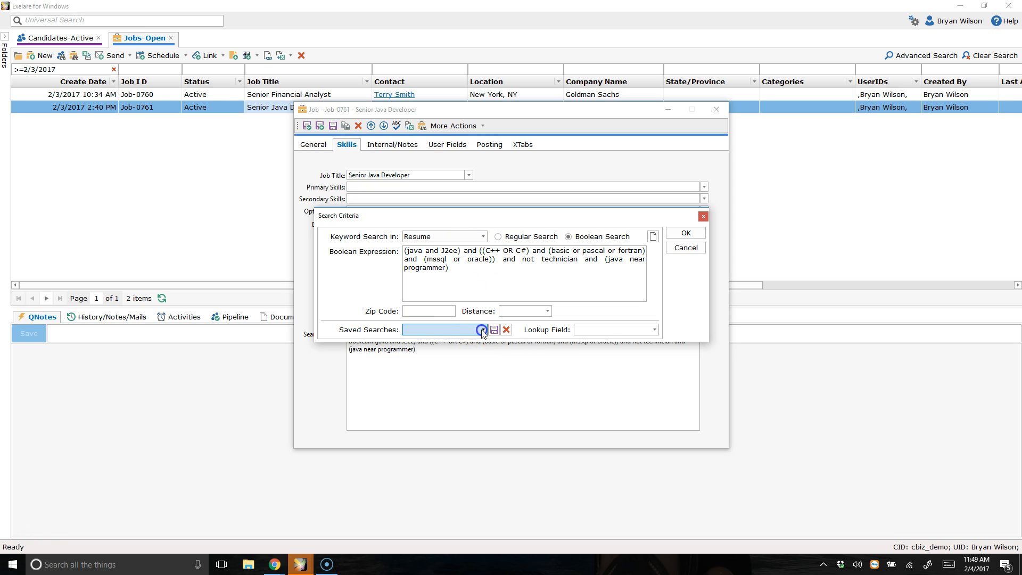
{"action": "left_click", "coordinate": [483, 330]}
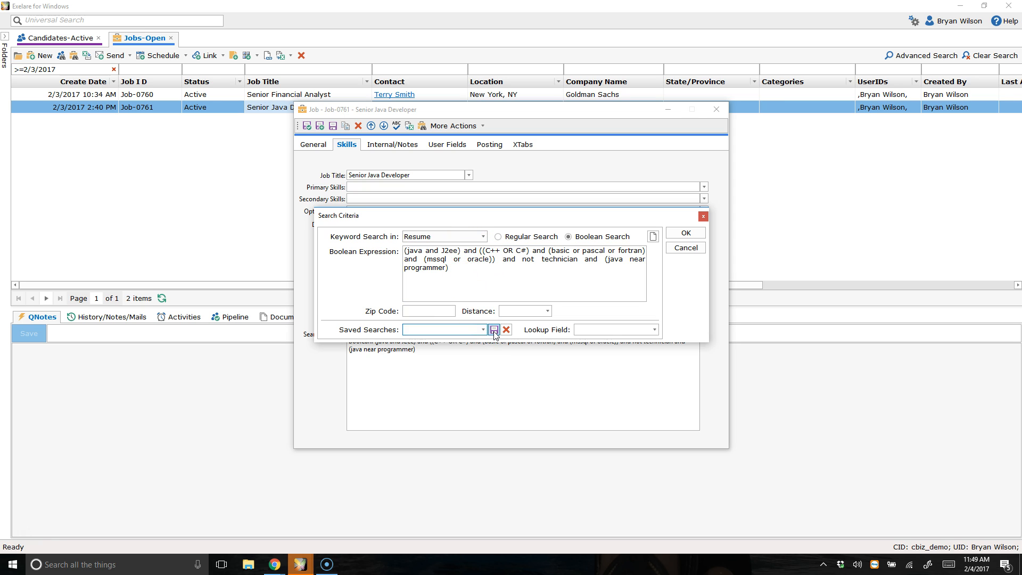
{"action": "left_click", "coordinate": [494, 330]}
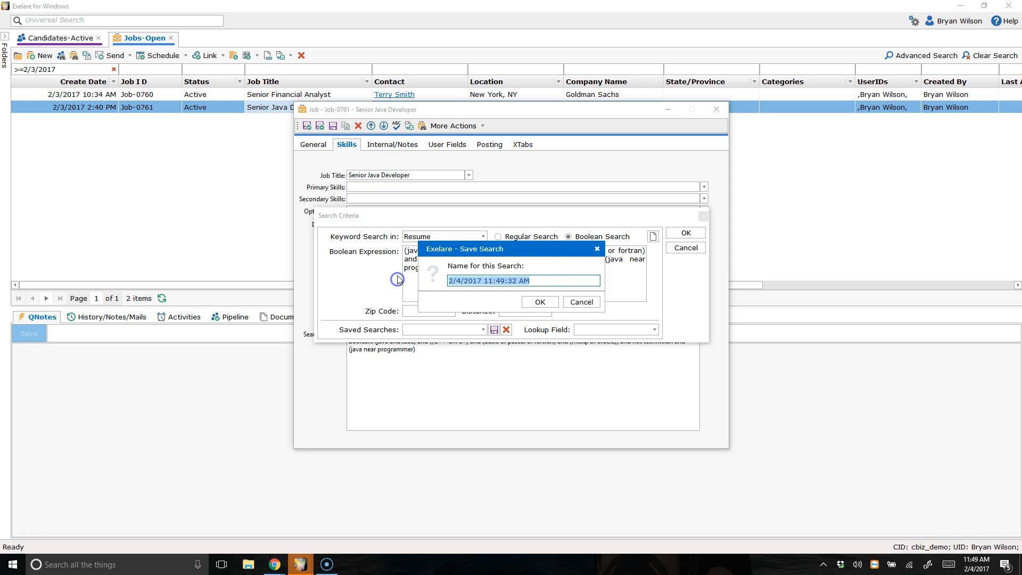
{"action": "type", "text": "Java Developer String"}
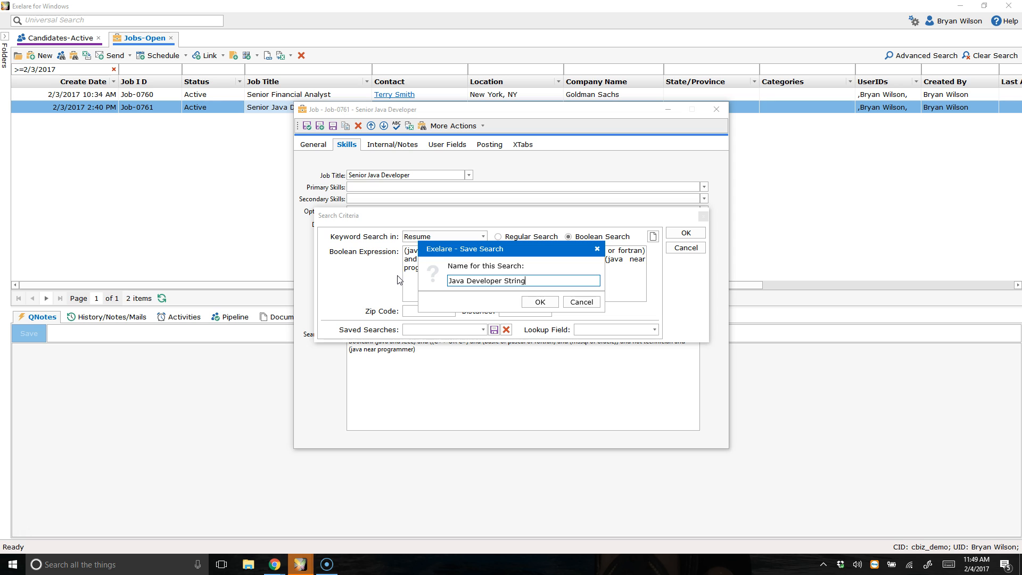
{"action": "left_click", "coordinate": [540, 301]}
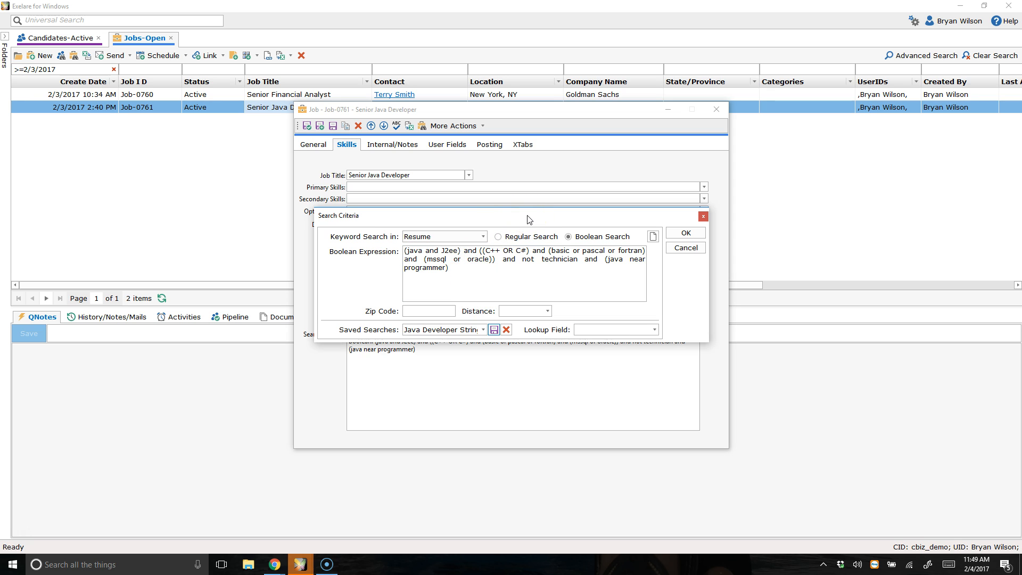
Step: Confirm the search criteria with the Java Developer String saved search selected
{"action": "left_click", "coordinate": [477, 333]}
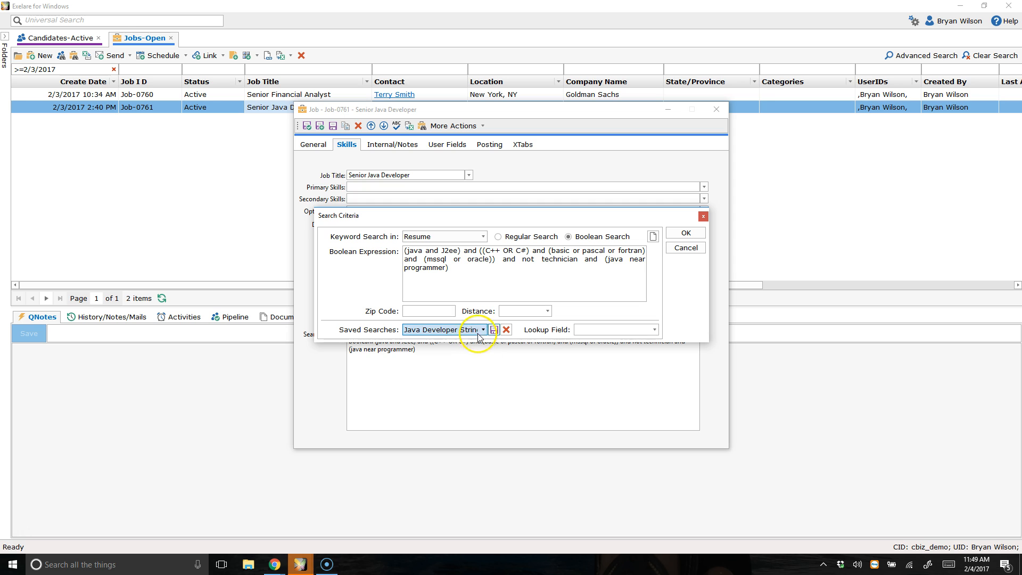
{"action": "left_click_drag", "start_coordinate": [501, 267], "coordinate": [344, 241]}
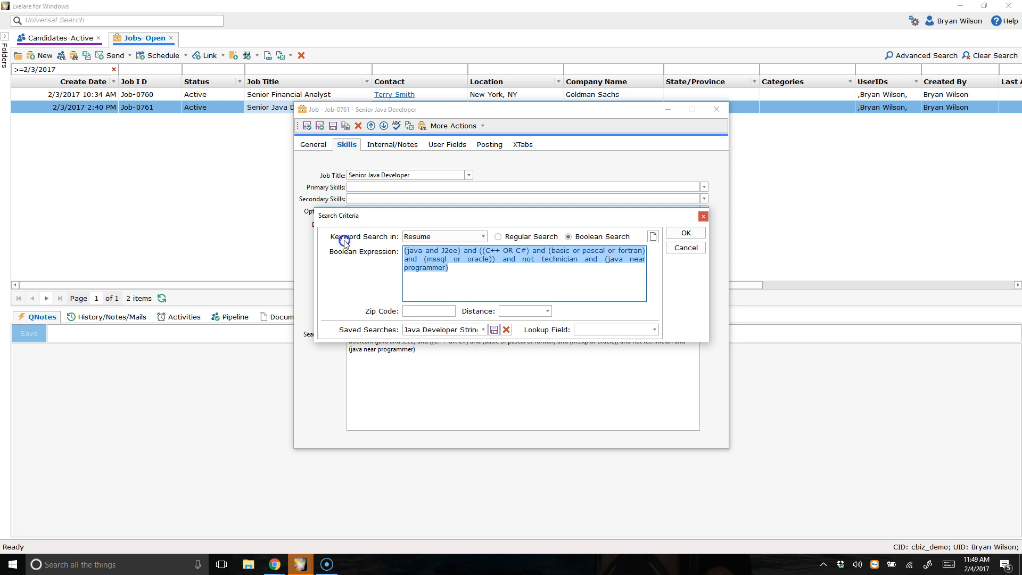
{"action": "left_click", "coordinate": [478, 268]}
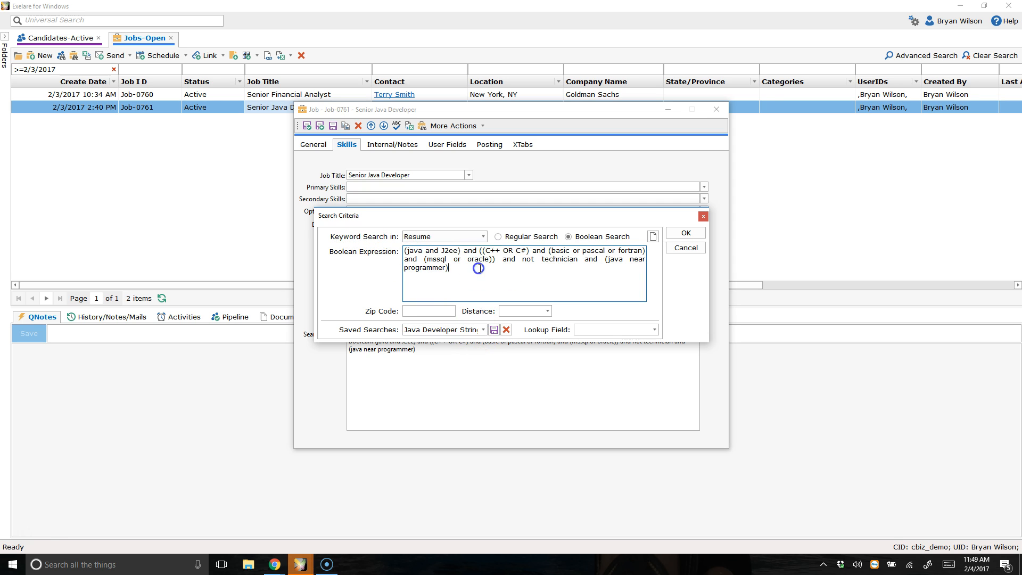
{"action": "left_click", "coordinate": [465, 260]}
{"action": "left_click", "coordinate": [686, 232]}
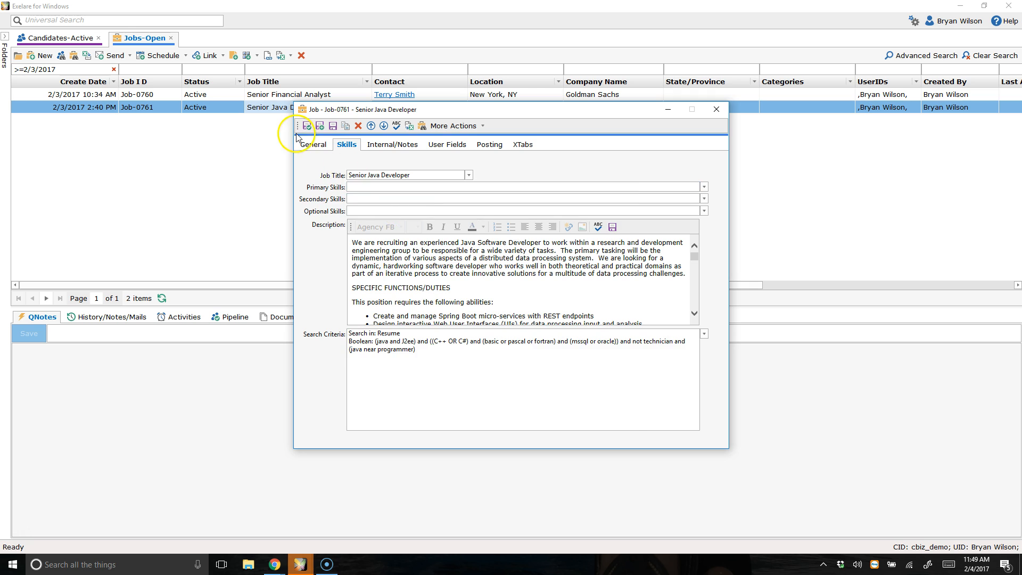
Step: Return to the job's general details and find matching candidates for the Senior Java Developer job
{"action": "left_click", "coordinate": [318, 143]}
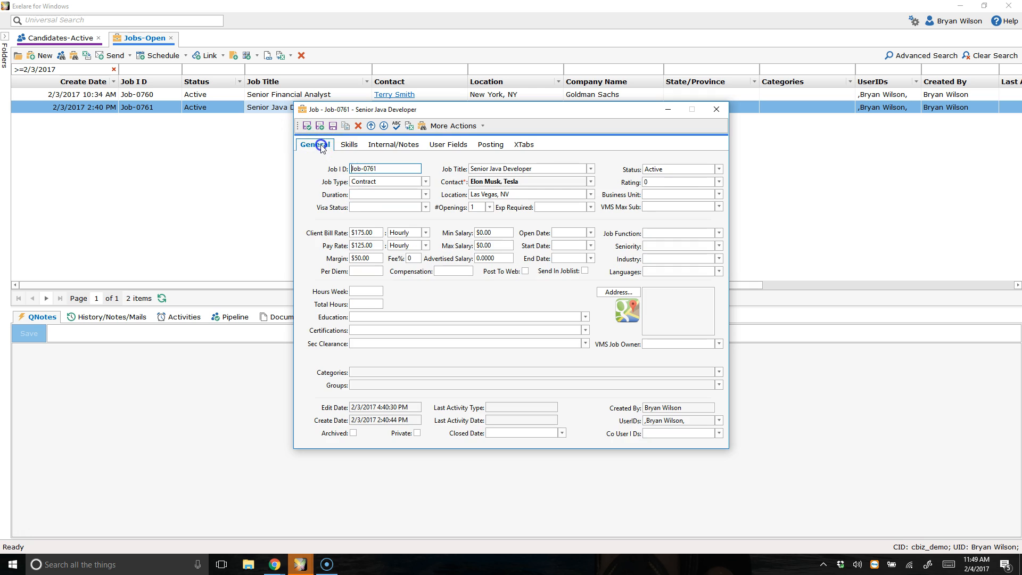
{"action": "left_click", "coordinate": [424, 127]}
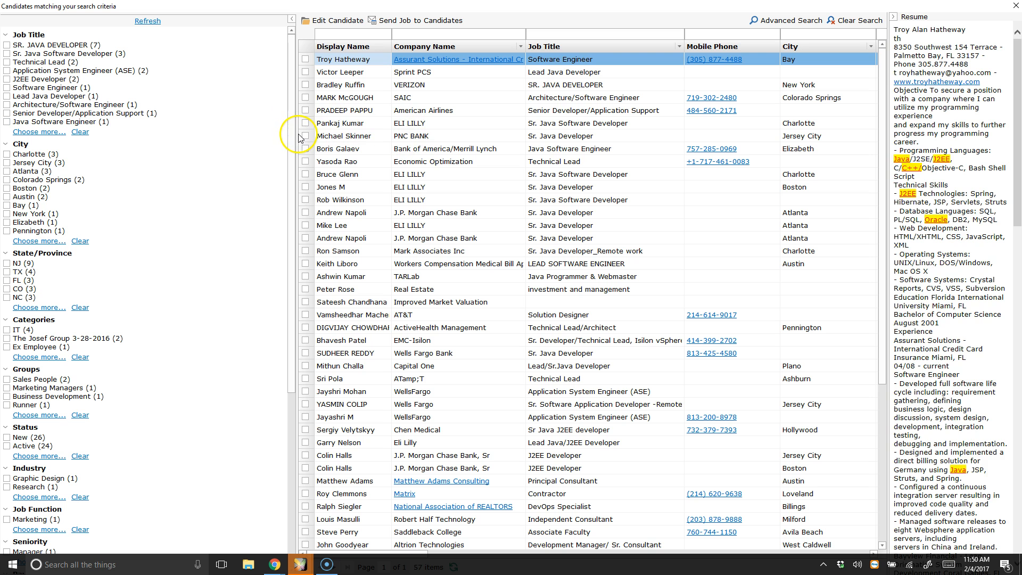
Step: Widen the candidate list and resume preview panes, then read through the top candidate's highlighted resume
{"action": "left_click_drag", "start_coordinate": [297, 134], "coordinate": [154, 135]}
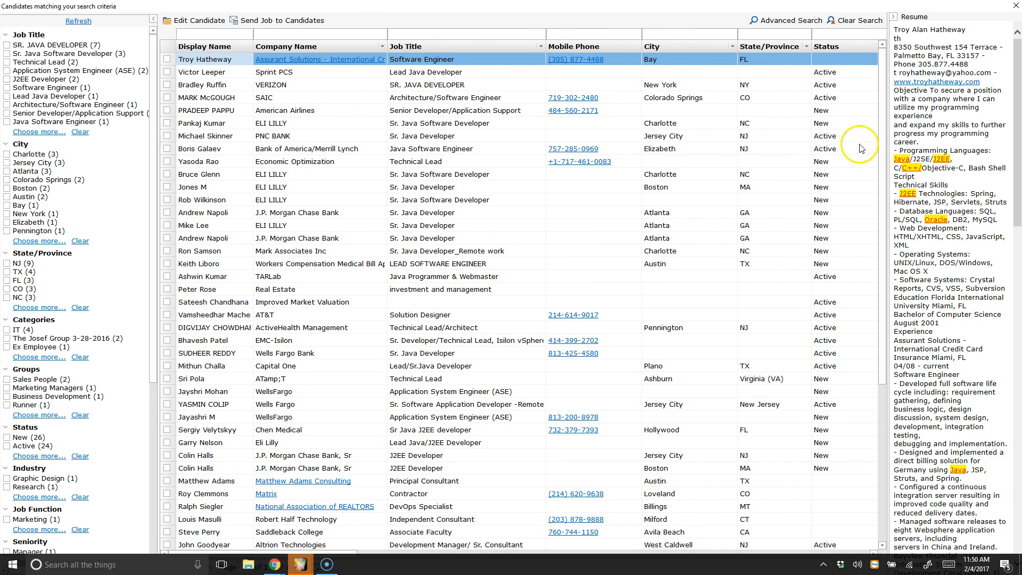
{"action": "left_click_drag", "start_coordinate": [889, 146], "coordinate": [632, 149]}
{"action": "left_click", "coordinate": [229, 61]}
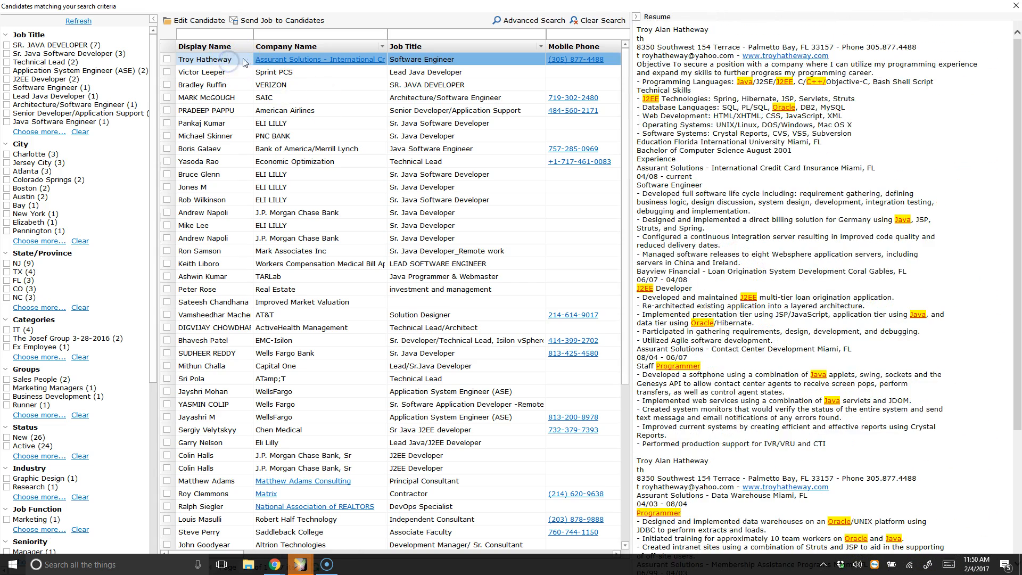
{"action": "scroll", "coordinate": [889, 207], "scroll_direction": "down", "scroll_amount": 8}
{"action": "scroll", "coordinate": [889, 208], "scroll_direction": "up", "scroll_amount": 8}
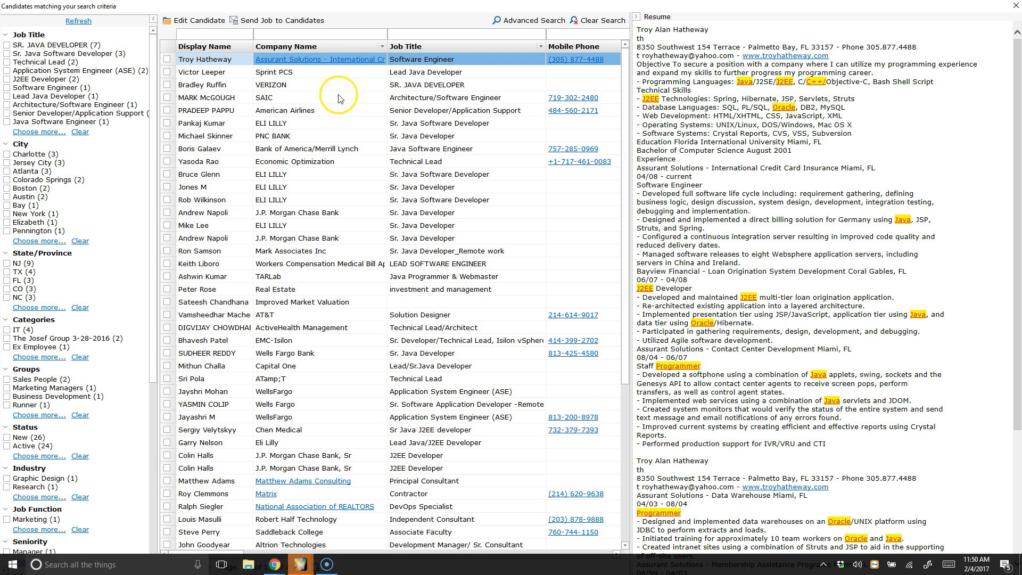
Step: Preview the second candidate's resume and look over the available candidate actions without choosing one
{"action": "left_click", "coordinate": [334, 72]}
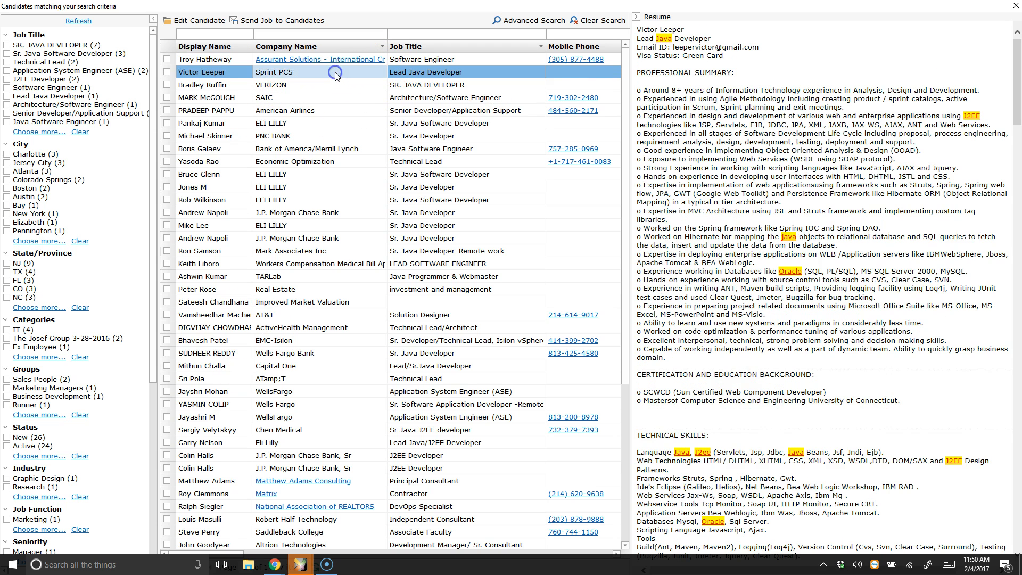
{"action": "right_click", "coordinate": [335, 73]}
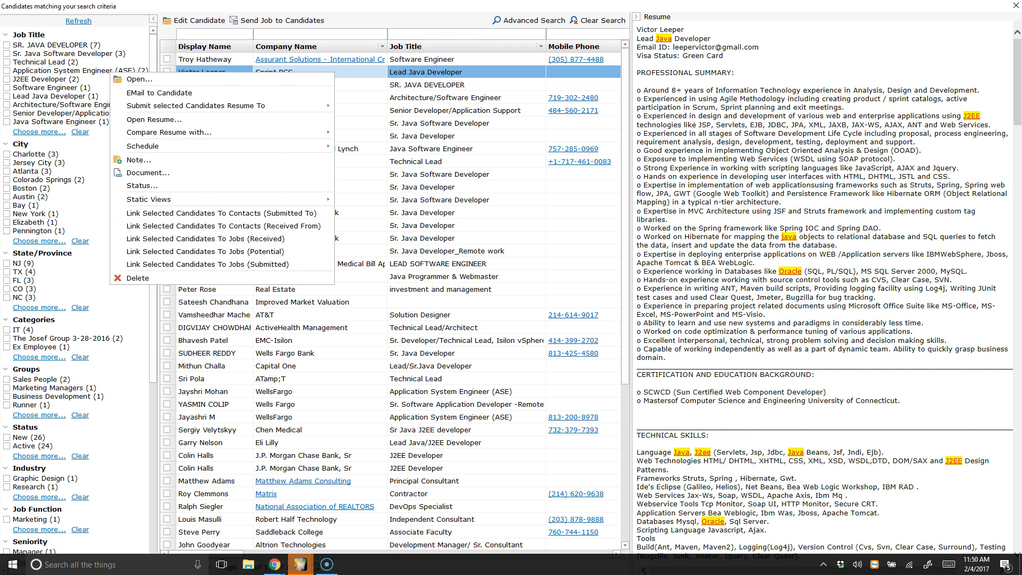
{"action": "left_click", "coordinate": [440, 6]}
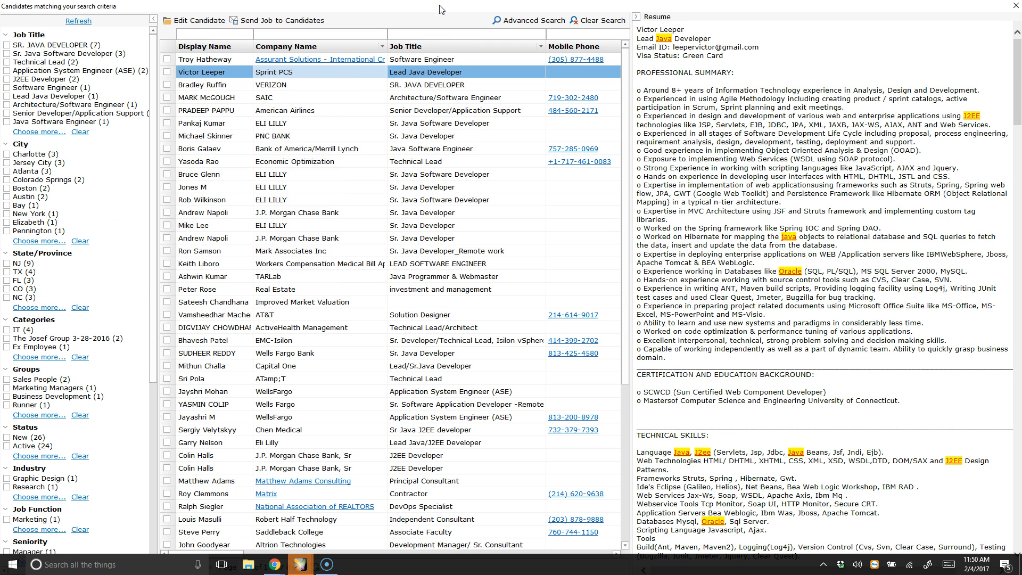